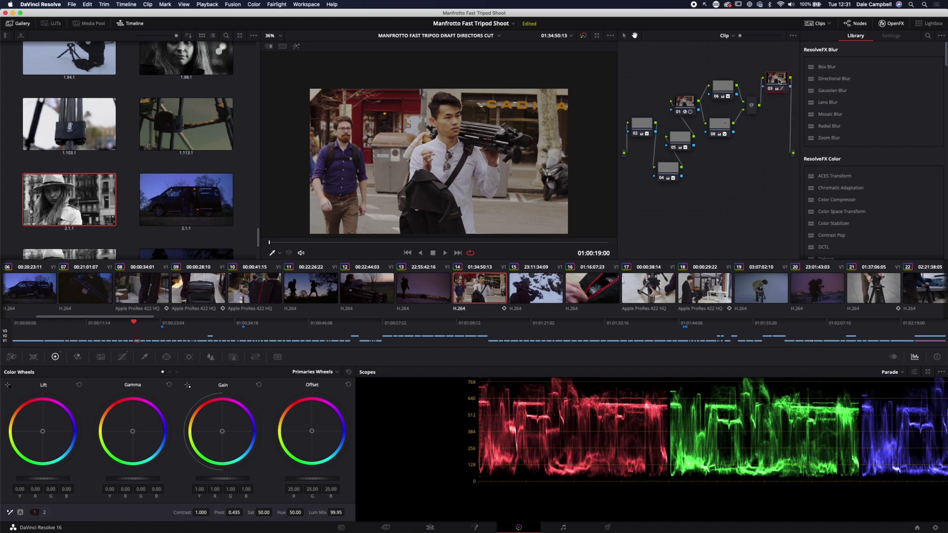
# - Toggle node 03 off and on while comparing nodes 06 and 08, ending on node 06
pyautogui.hotkey('ctrl', 'd')
pyautogui.hotkey('ctrl', 'd')
pyautogui.click(721, 91)
pyautogui.click(720, 129)
pyautogui.hotkey('ctrl', 'd')
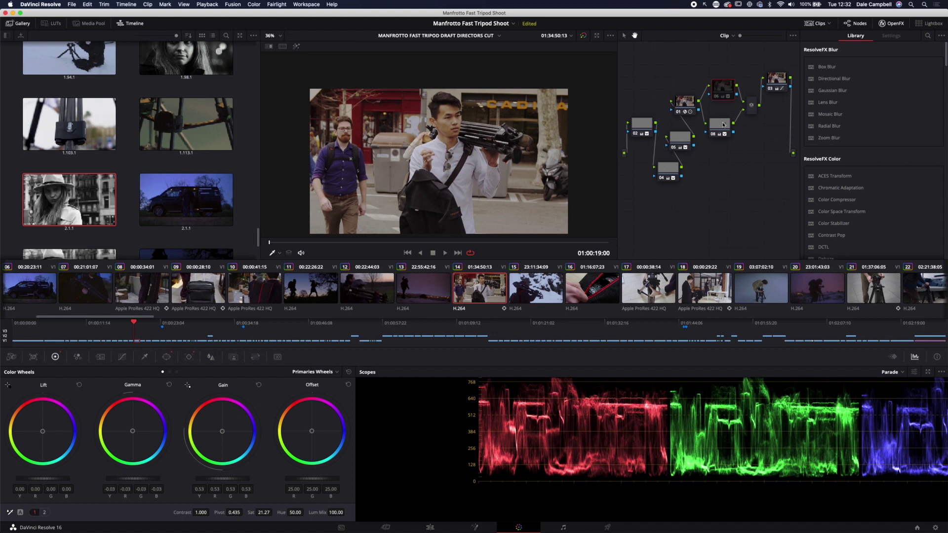
pyautogui.click(723, 124)
pyautogui.click(719, 92)
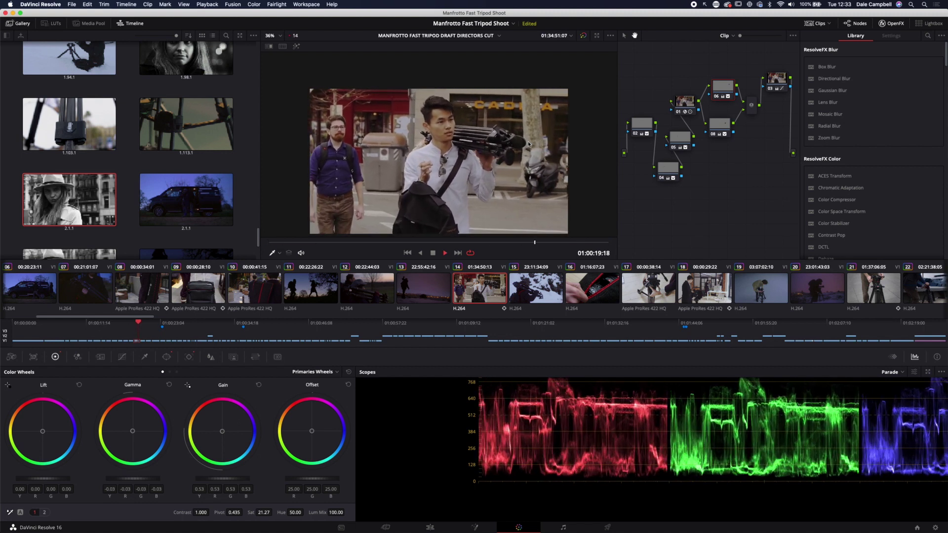
pyautogui.press('space')
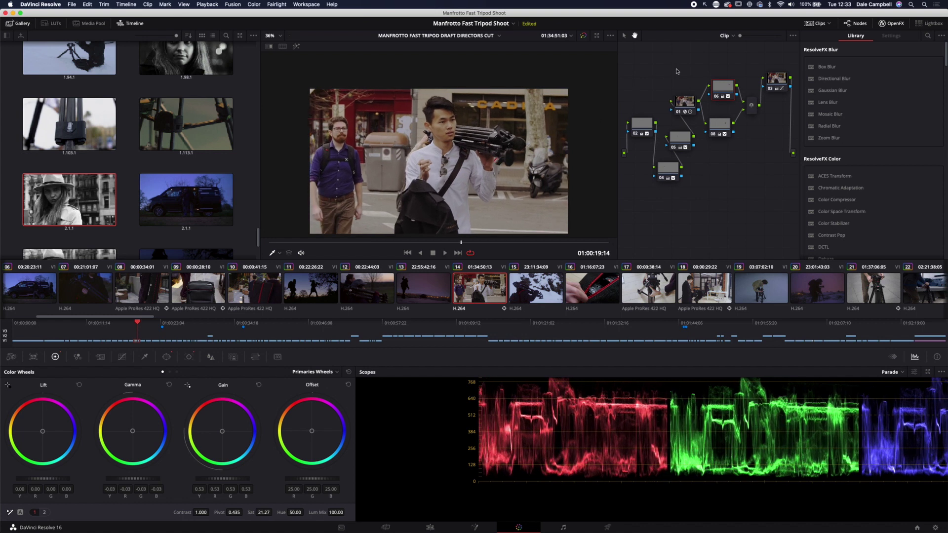
# - Toggle nodes 06 and 08 off to compare their effect on the tripod clip
pyautogui.press('super+d')
pyautogui.hotkey('alt', 'shift', "'")
pyautogui.press('super+d')
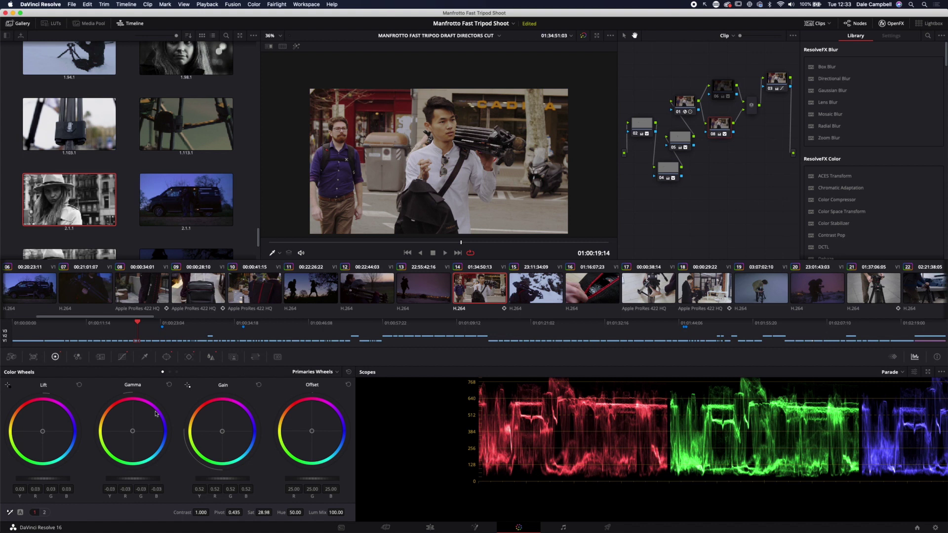
# - Review node 08's window, tracking, curve and wheels, ending on its Blur settings at radius 0.52
pyautogui.click(167, 358)
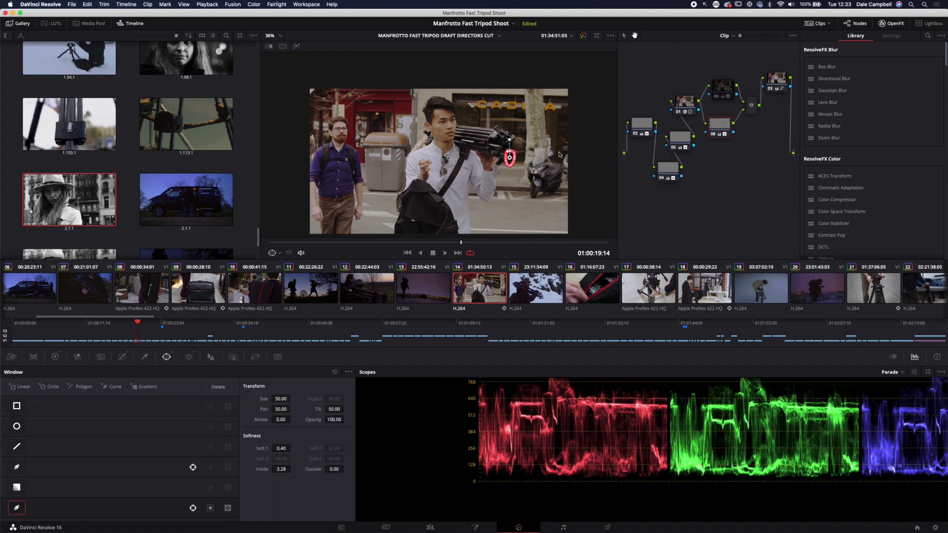
pyautogui.scroll(5, 576, 170)
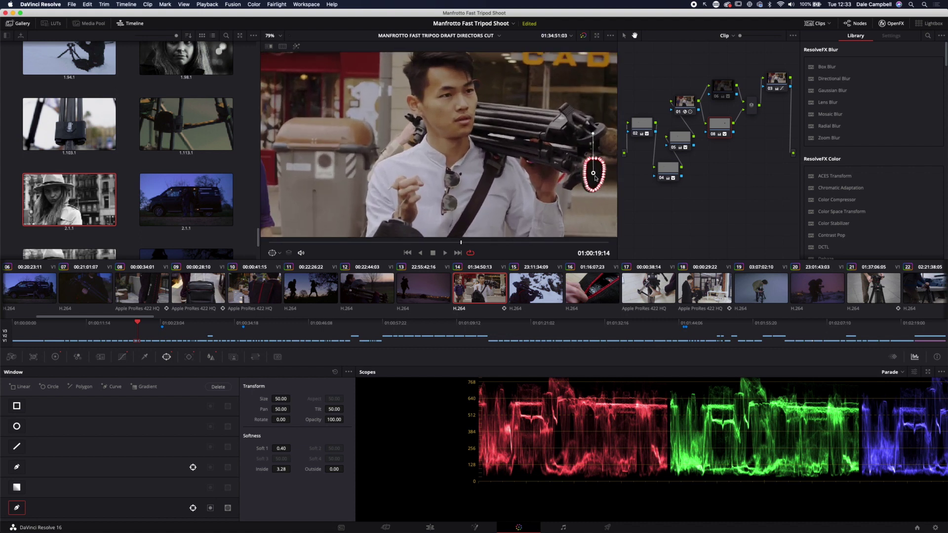
pyautogui.click(188, 357)
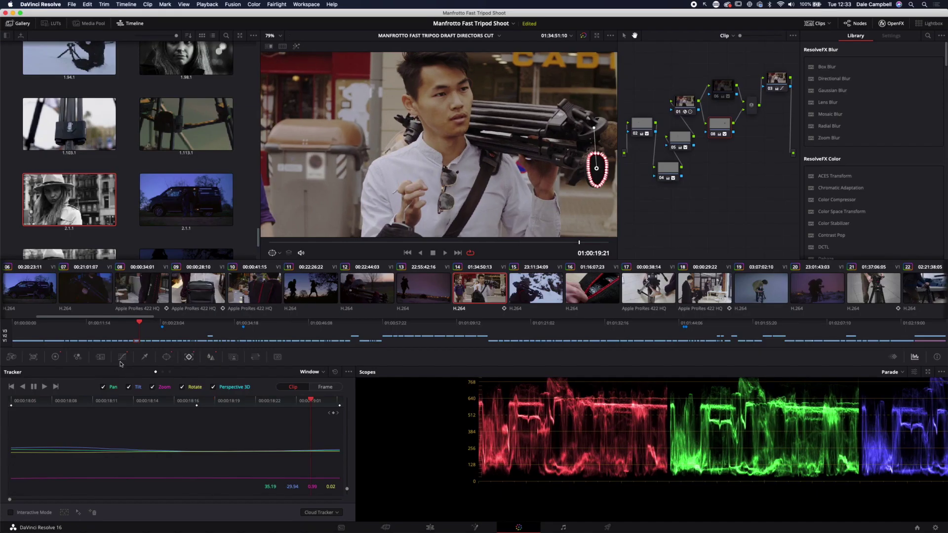
pyautogui.click(121, 357)
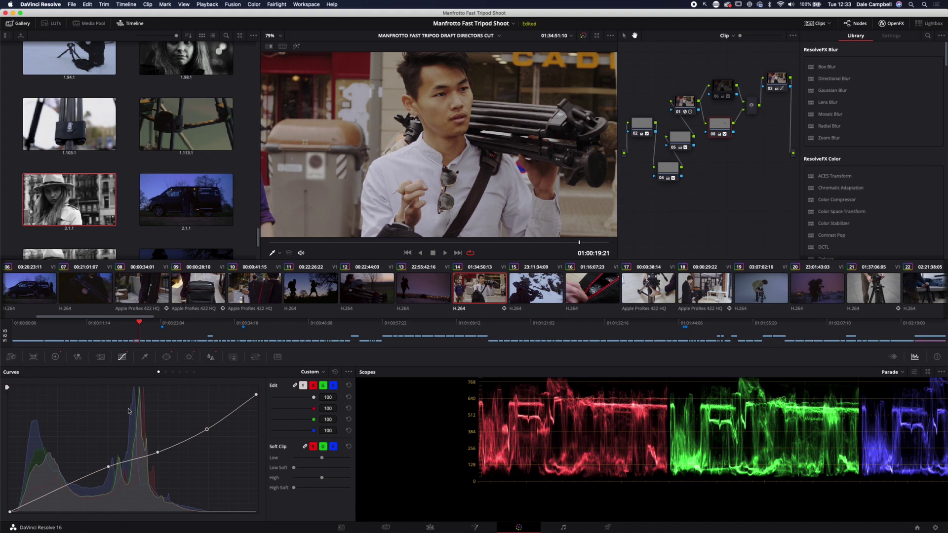
pyautogui.click(55, 357)
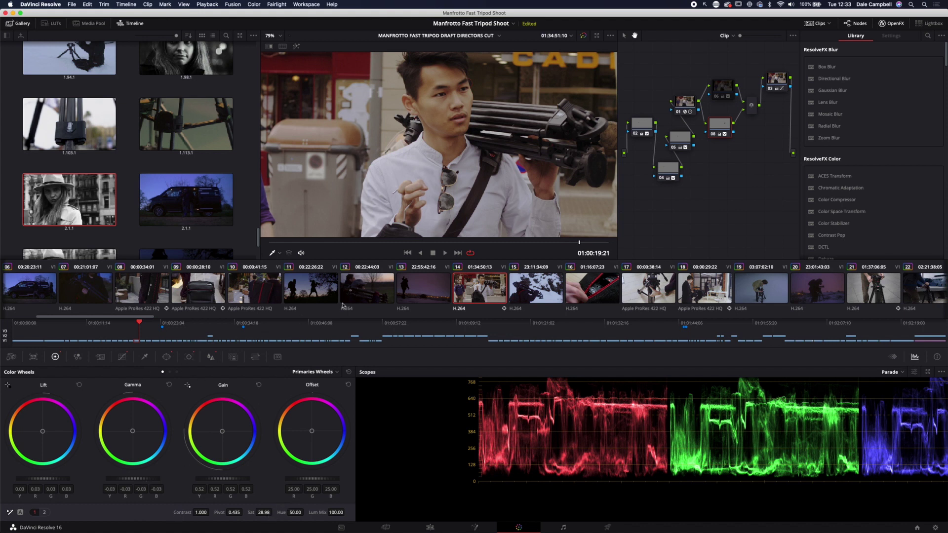
pyautogui.click(211, 357)
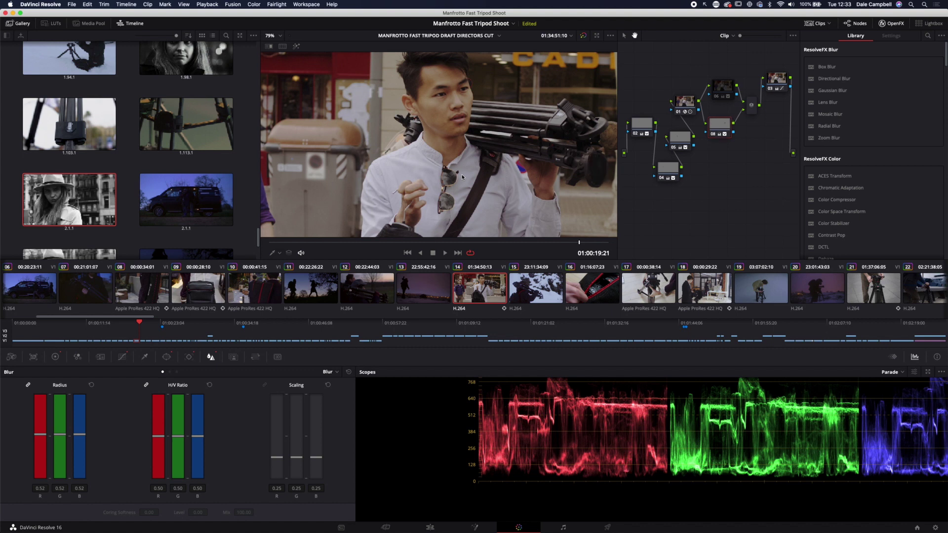
pyautogui.press('space')
pyautogui.press('space')
pyautogui.scroll(-2, 496, 149)
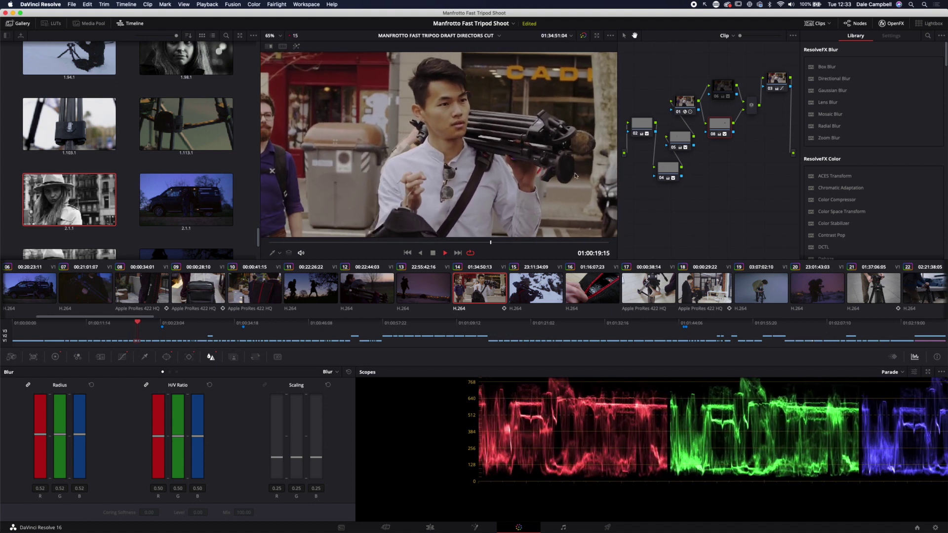
pyautogui.press('space')
pyautogui.hotkey('ctrl', 'd')
pyautogui.hotkey('ctrl', 'd')
pyautogui.click(723, 93)
pyautogui.hotkey('ctrl', 'd')
pyautogui.hotkey('ctrl', 'd')
pyautogui.hotkey('ctrl', 'd')
pyautogui.hotkey('ctrl', 'd')
pyautogui.press('space')
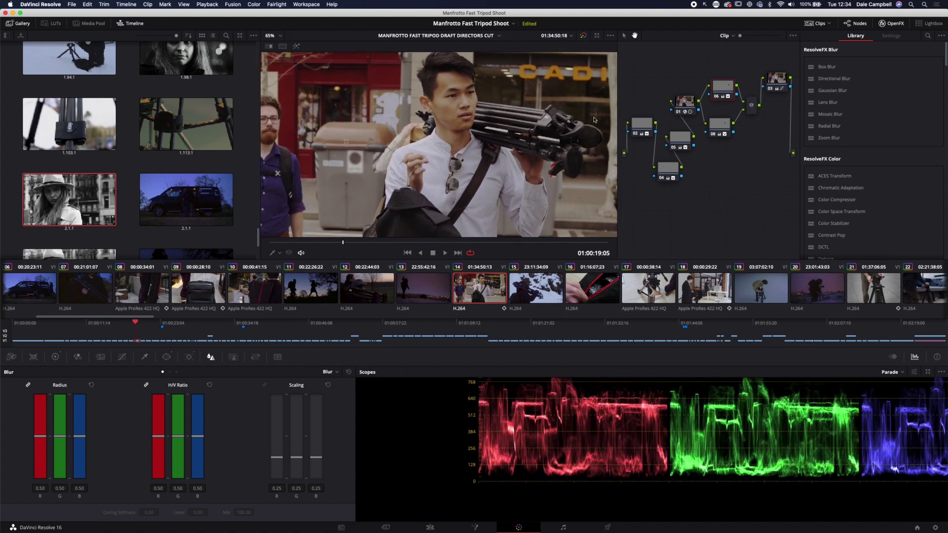
pyautogui.press('space')
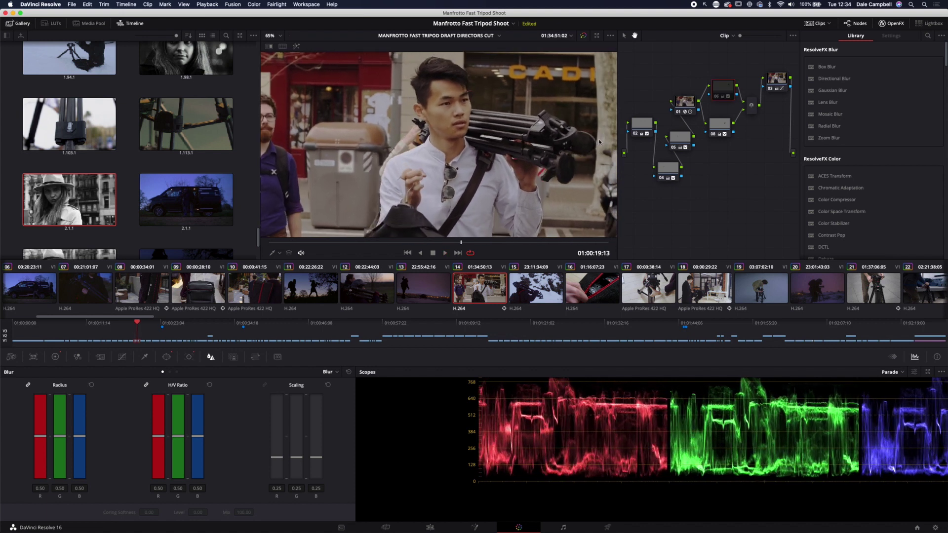
pyautogui.hotkey('ctrl', 'd')
pyautogui.click(726, 123)
pyautogui.click(725, 85)
pyautogui.hotkey('ctrl', 'd')
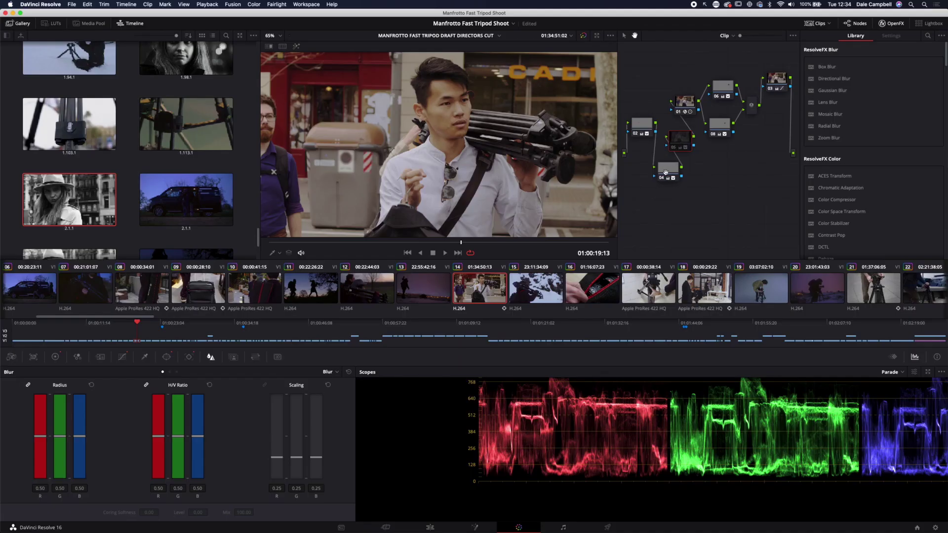
# - Inspect node 02's window, blur, curve and color wheel settings
pyautogui.click(643, 124)
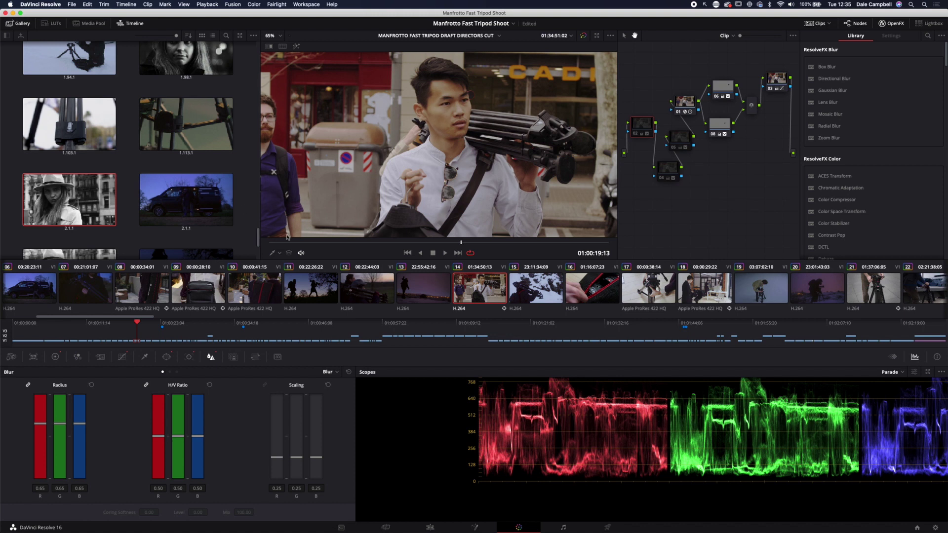
pyautogui.scroll(-5, 345, 193)
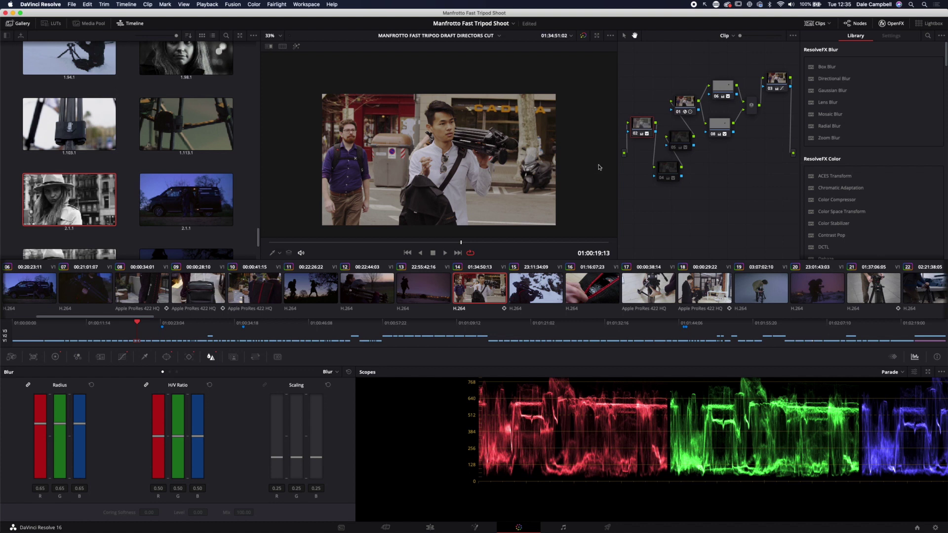
pyautogui.scroll(3, 392, 182)
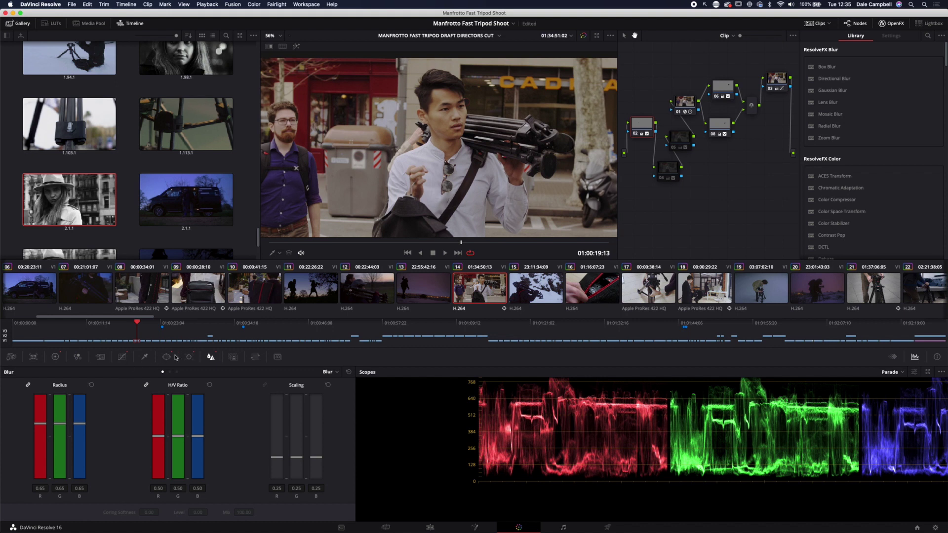
pyautogui.click(167, 357)
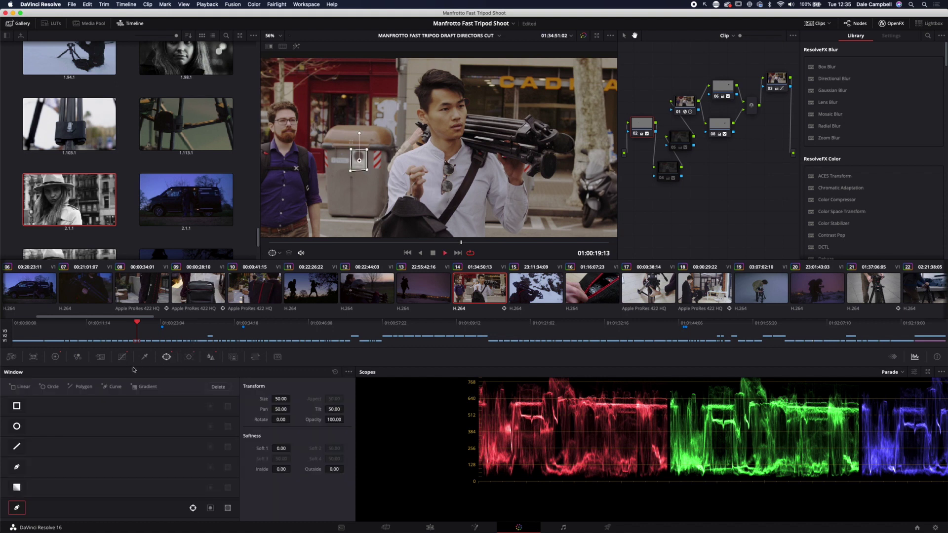
pyautogui.press('space')
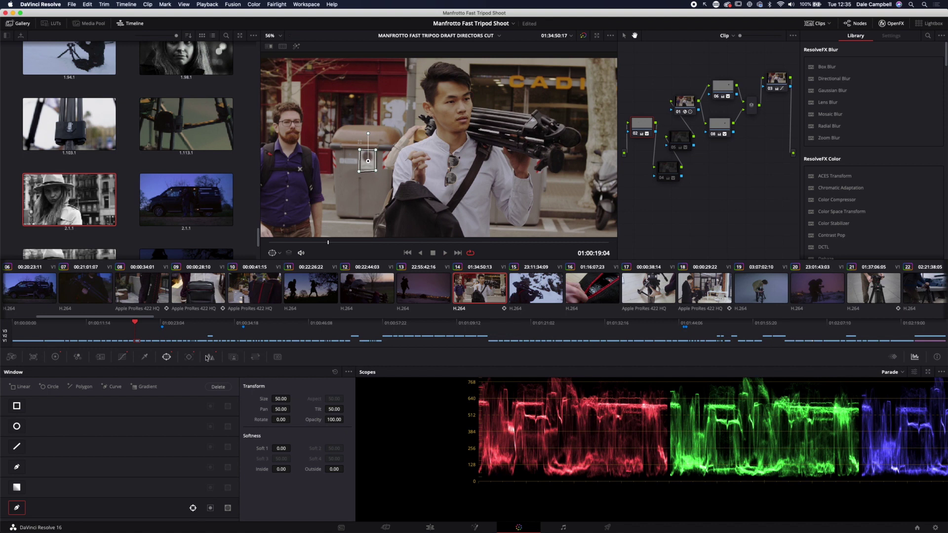
pyautogui.click(207, 358)
pyautogui.click(121, 356)
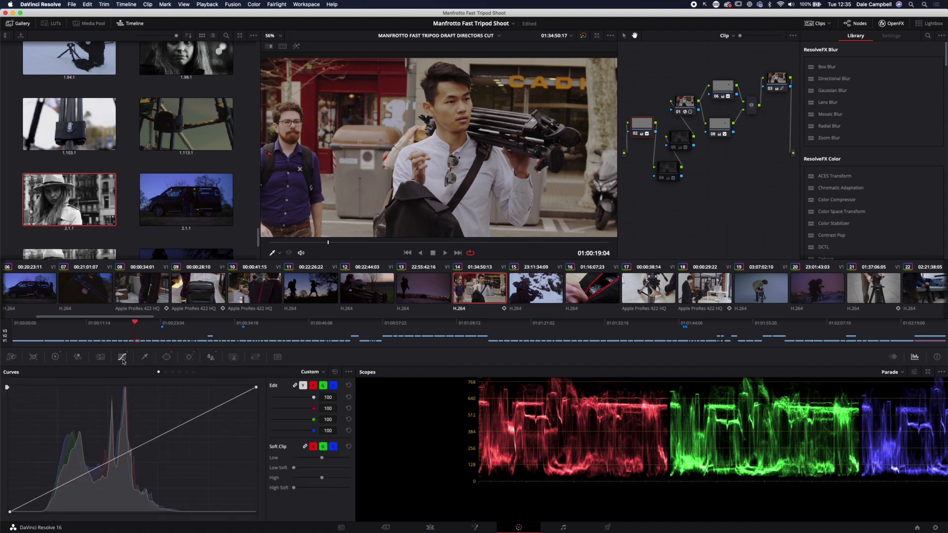
pyautogui.click(55, 356)
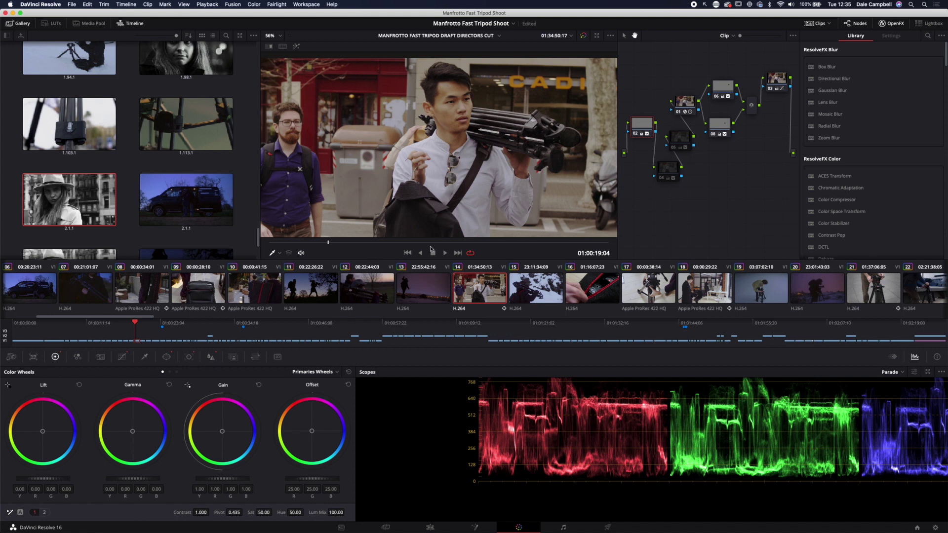
# - Check nodes 04 and 05, playing node 05's tracked rectangular window, then bypass all grading
pyautogui.click(670, 169)
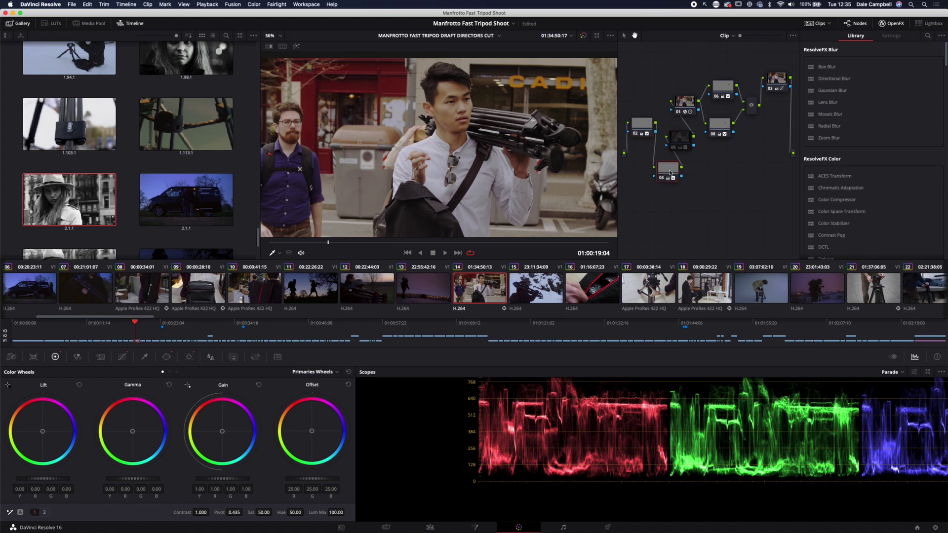
pyautogui.click(682, 144)
pyautogui.press('j')
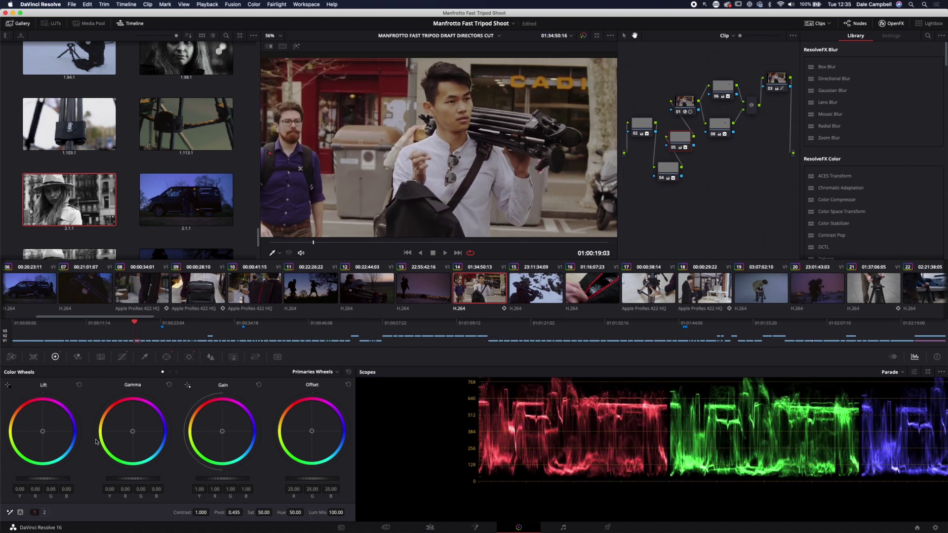
pyautogui.click(167, 357)
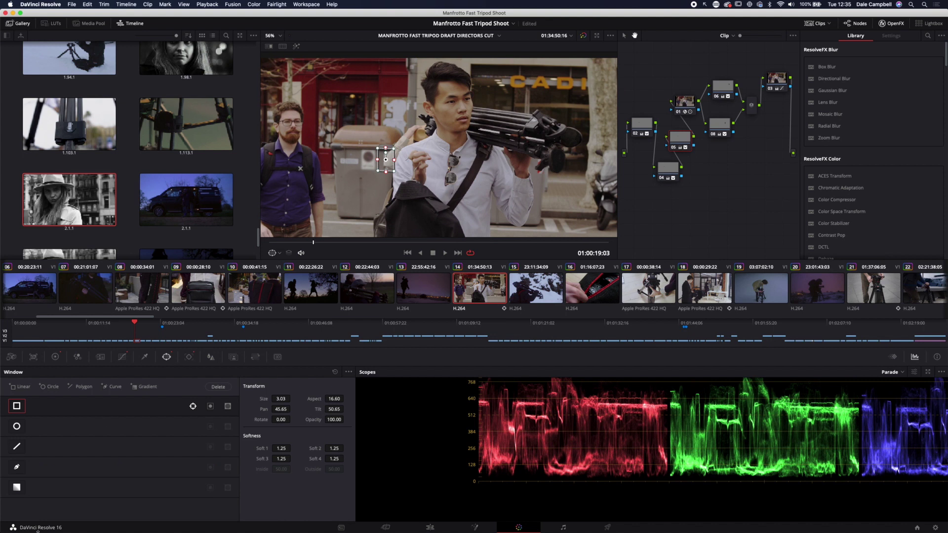
pyautogui.press('l')
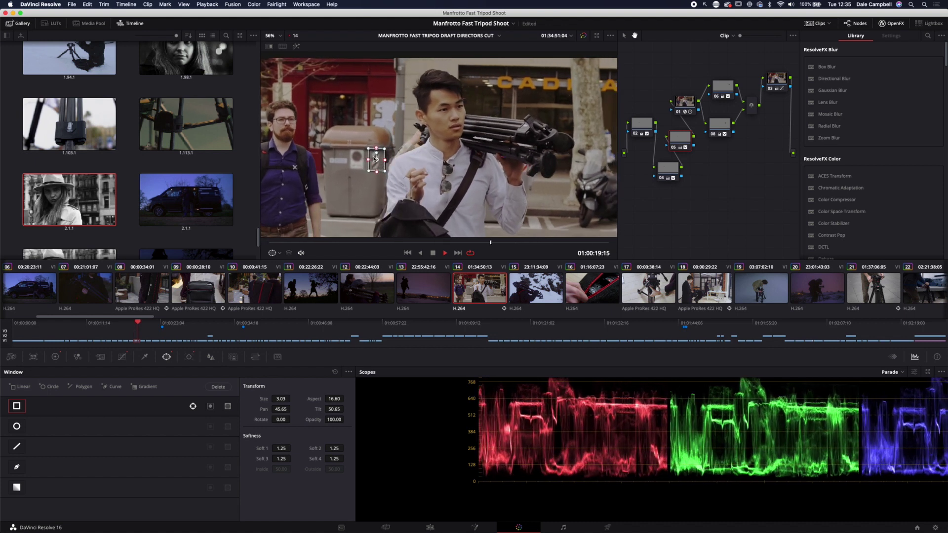
pyautogui.press('k')
pyautogui.press('j')
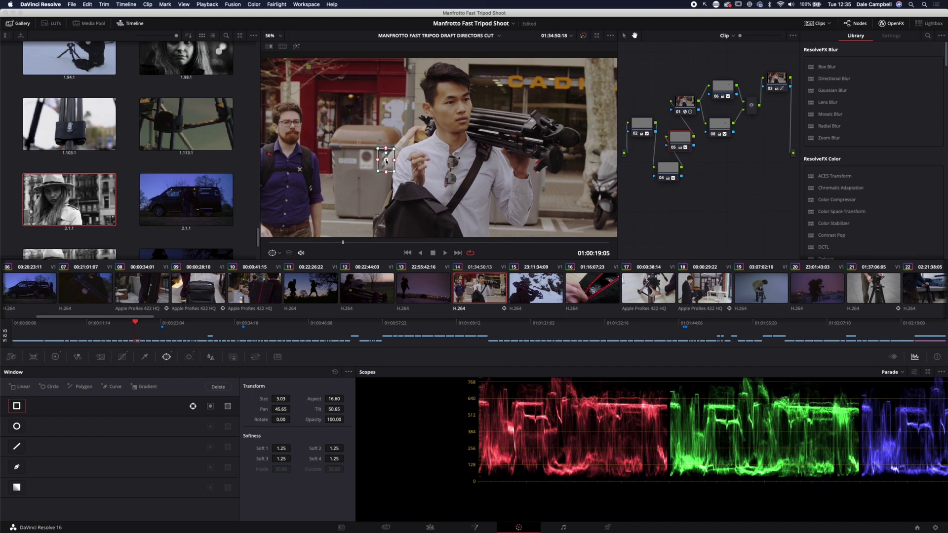
pyautogui.hotkey('shift', 'd')
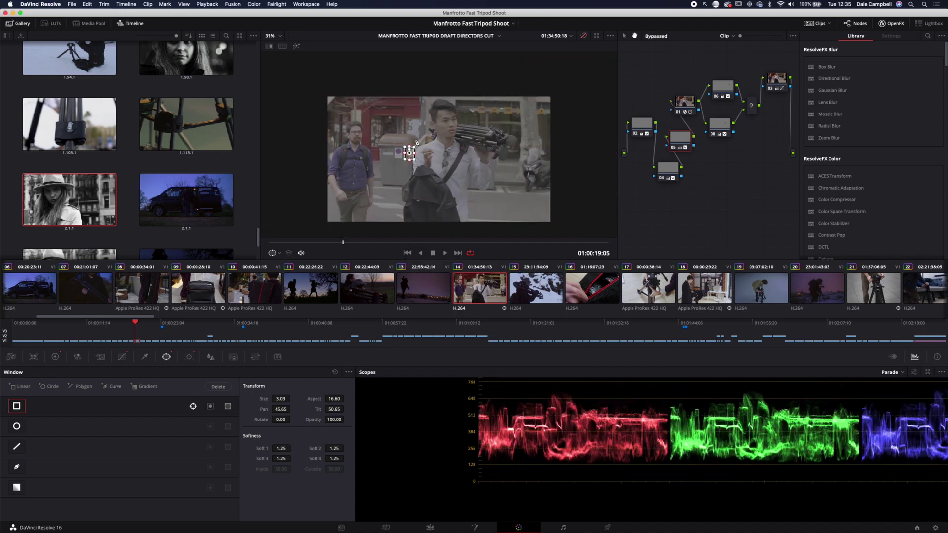
# - Turn the grade back on for the tripod clip with Shift+D
pyautogui.hotkey('shift', 'd')
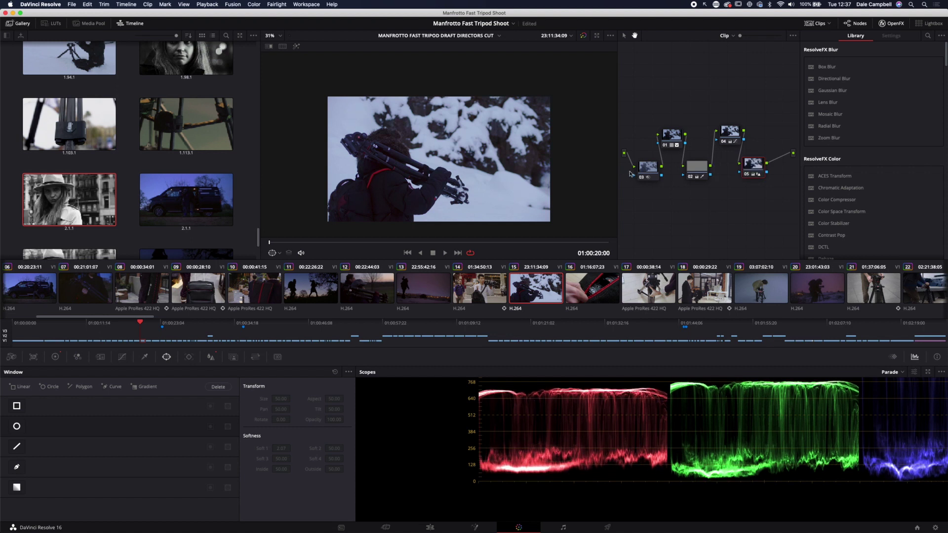
# - View the circle windows of node 02 and node 05 across clips 15 to 17, re-enabling node 05
pyautogui.click(696, 166)
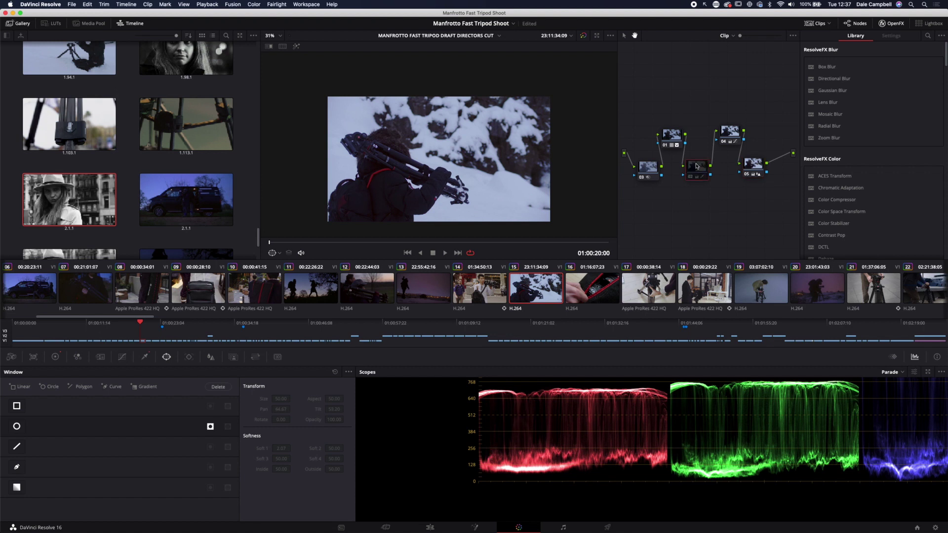
pyautogui.click(619, 278)
pyautogui.press('Down')
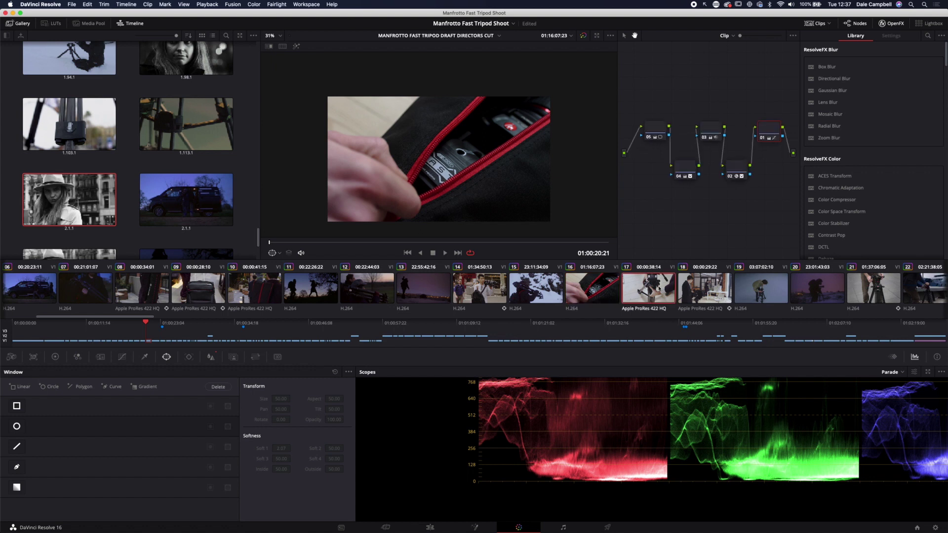
pyautogui.click(657, 136)
pyautogui.hotkey('ctrl', 'd')
pyautogui.hotkey('ctrl', 'd')
pyautogui.hotkey('ctrl', 'd')
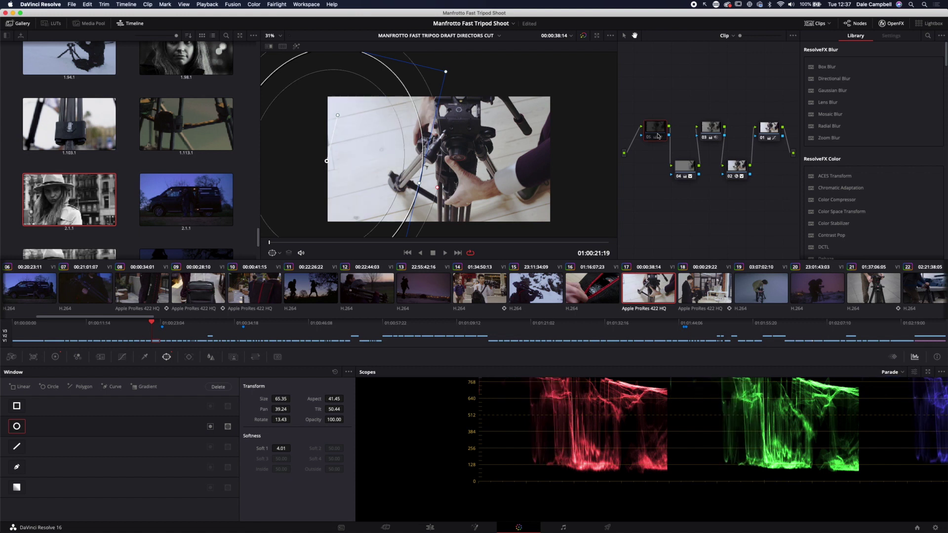
# - Jump ahead through clips 21 and 23 to clip 24, the hand on the tripod
pyautogui.press('Down')
pyautogui.press('Down')
pyautogui.press('Down')
pyautogui.press('Down')
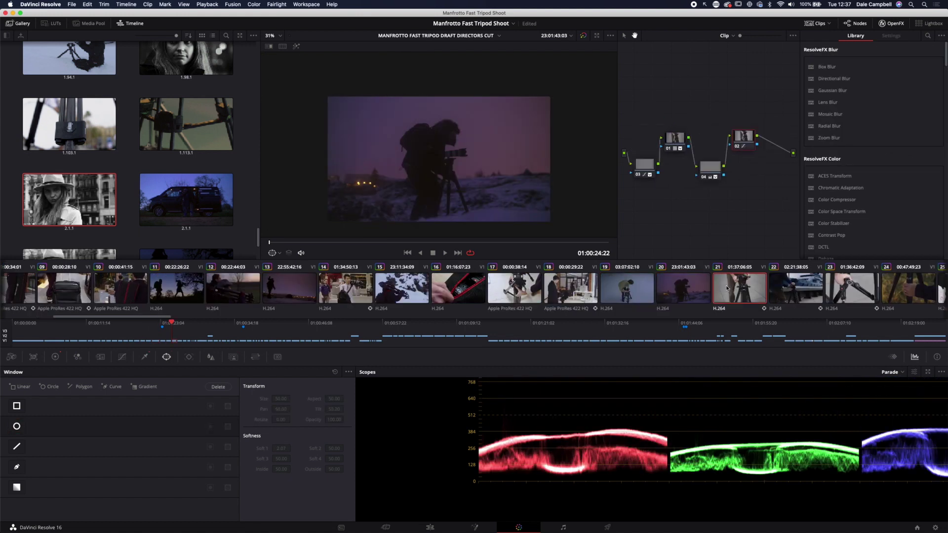
pyautogui.click(647, 288)
pyautogui.hscroll(4, 478, 288)
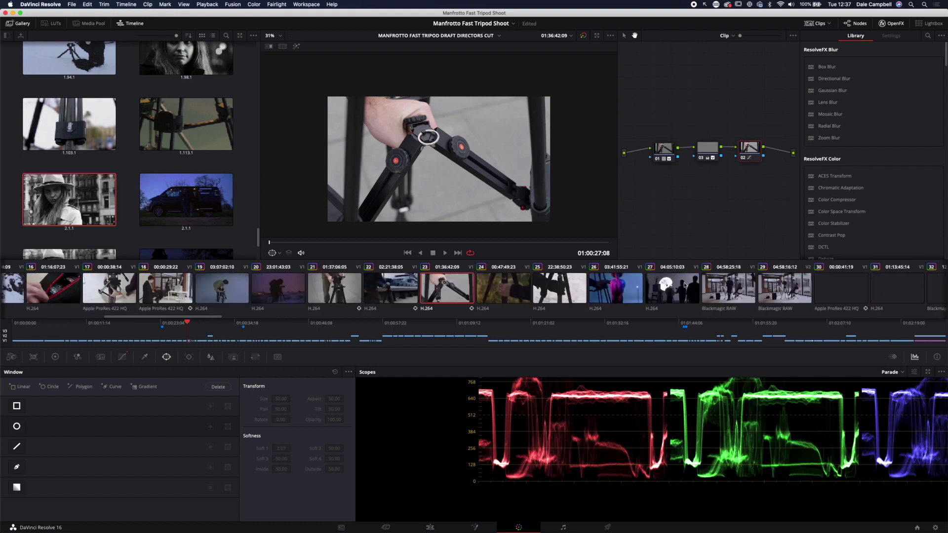
pyautogui.click(488, 289)
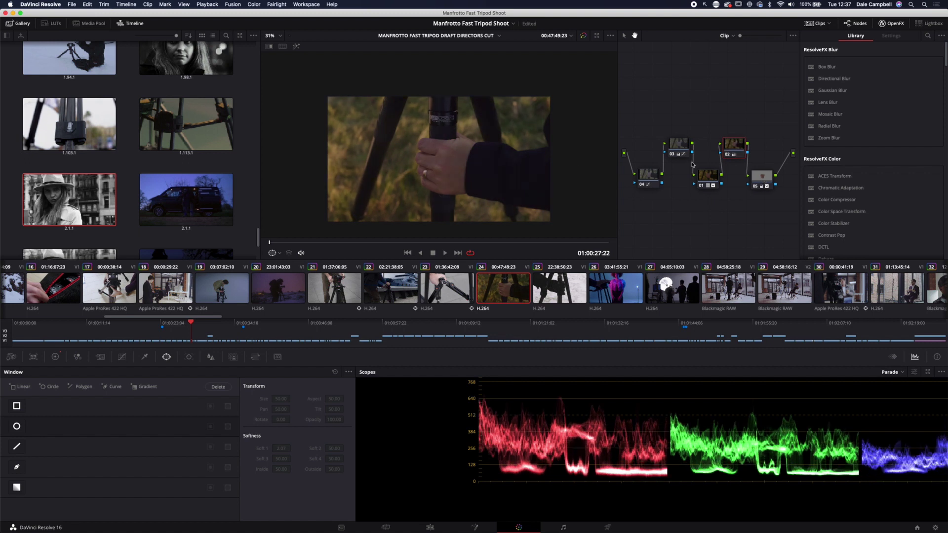
# - Inspect node 05's HSL qualifier isolating the hand (hue 26.7, width 15.2), toggling the highlight preview
pyautogui.click(764, 180)
pyautogui.hotkey('shift', 'h')
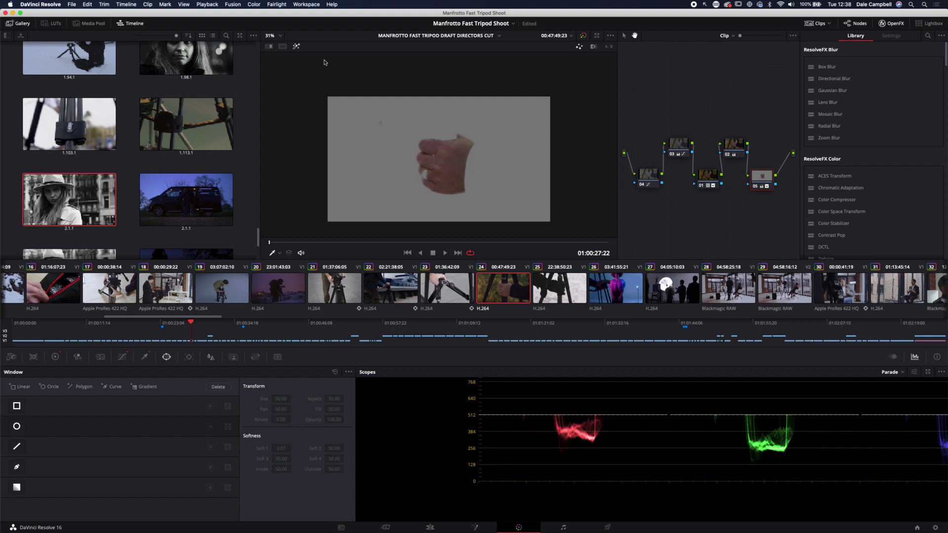
pyautogui.click(297, 46)
pyautogui.click(297, 46)
pyautogui.click(296, 46)
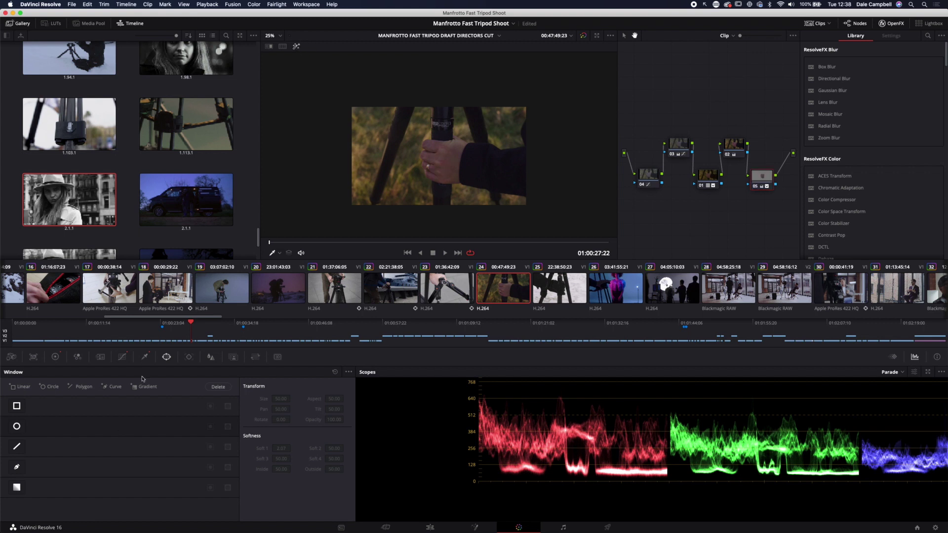
pyautogui.click(145, 358)
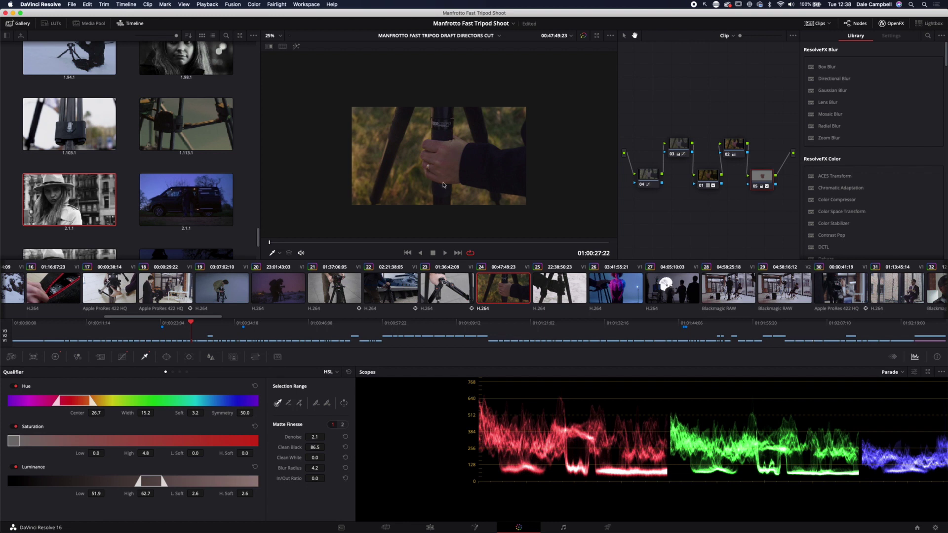
pyautogui.click(296, 47)
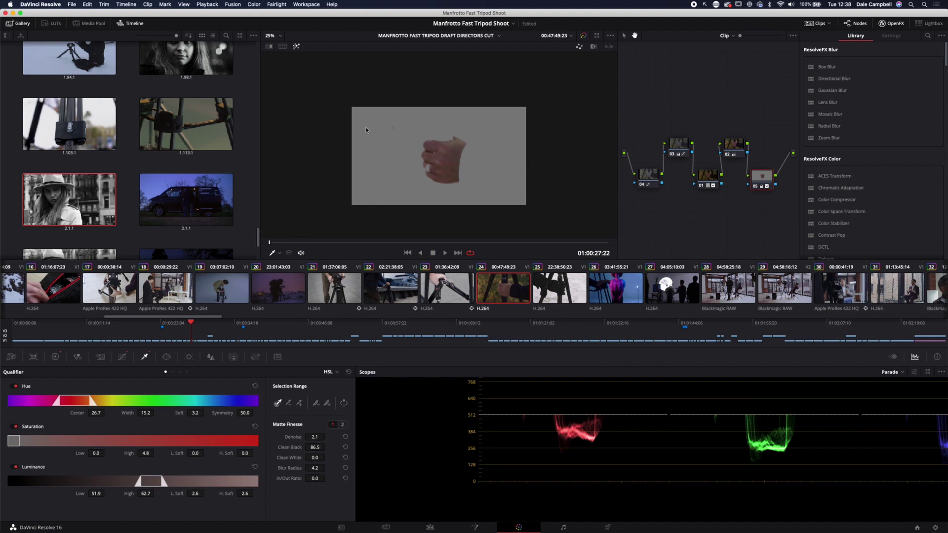
pyautogui.click(295, 46)
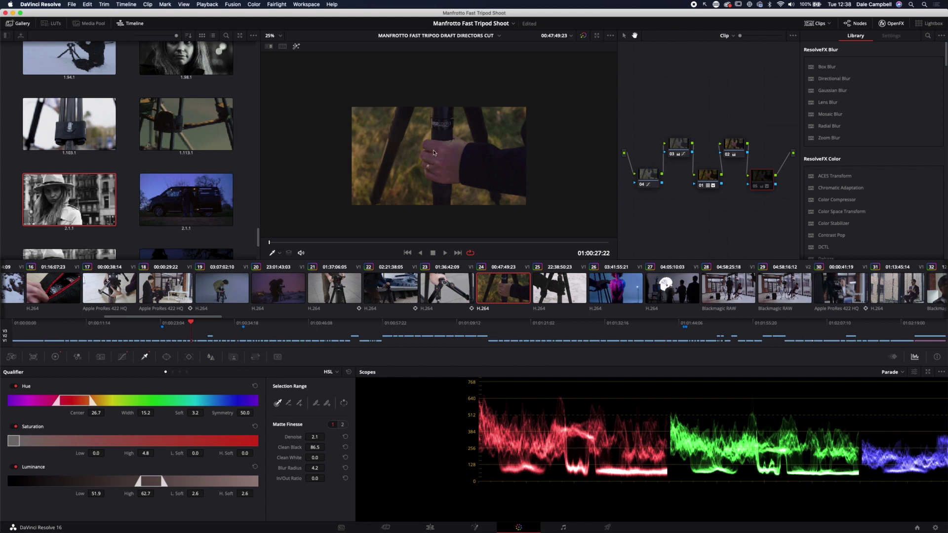
# - Show the Hue vs Hue curve in the Curves palette for the tripod-leg clip
pyautogui.click(57, 357)
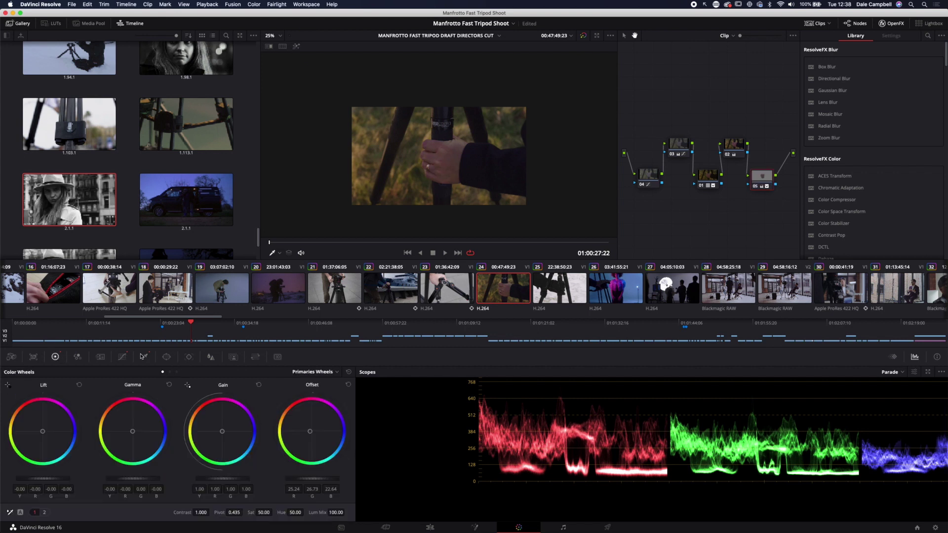
pyautogui.click(124, 359)
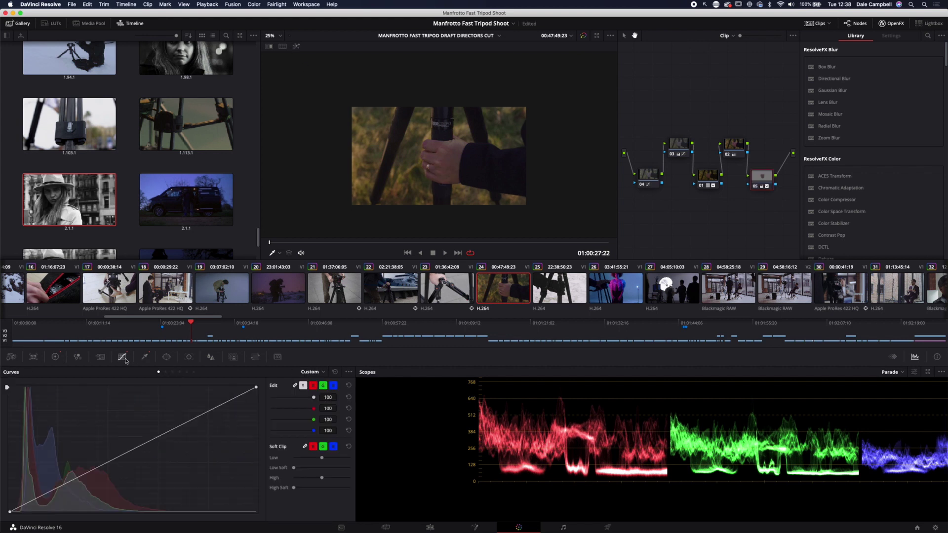
pyautogui.click(166, 373)
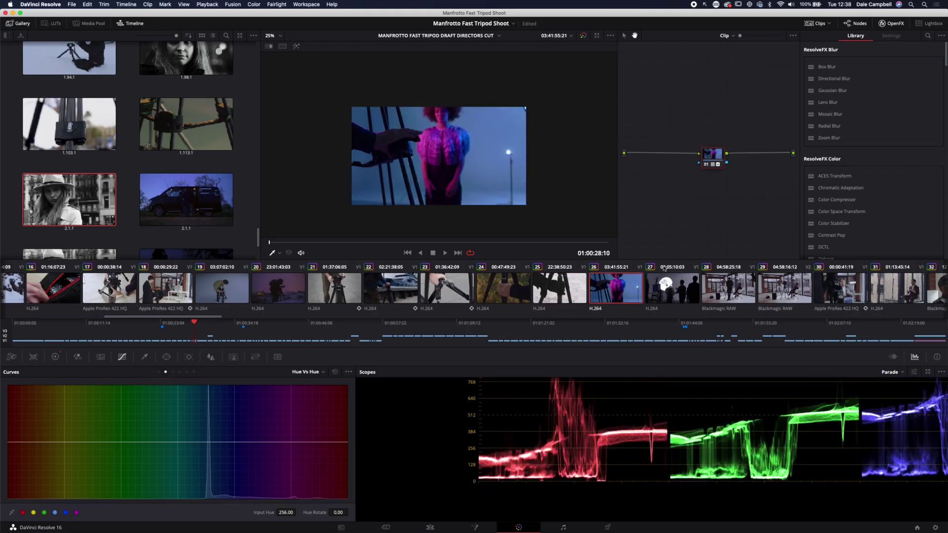
pyautogui.press('Down')
# - Step through clips 26 to 29 in the thumbnail timeline and scroll the strip onward
pyautogui.click(715, 287)
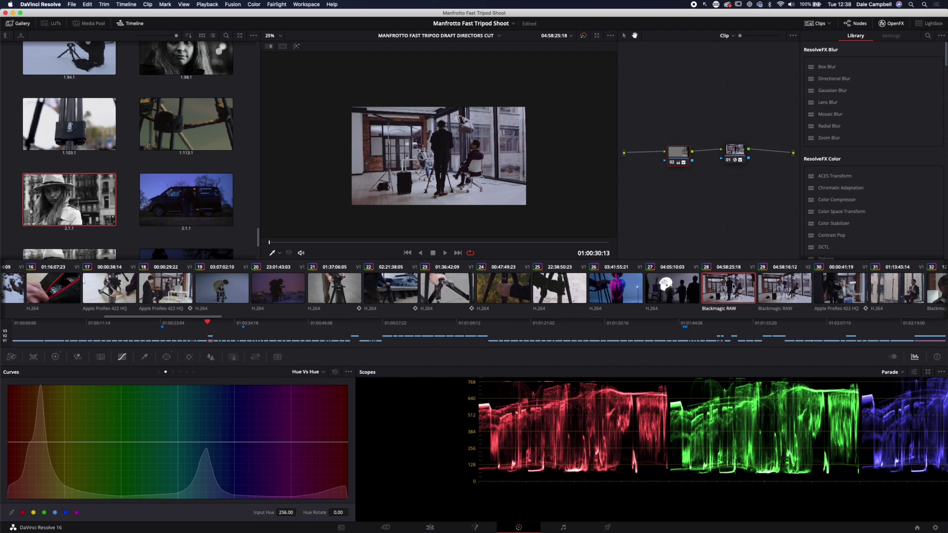
pyautogui.click(626, 289)
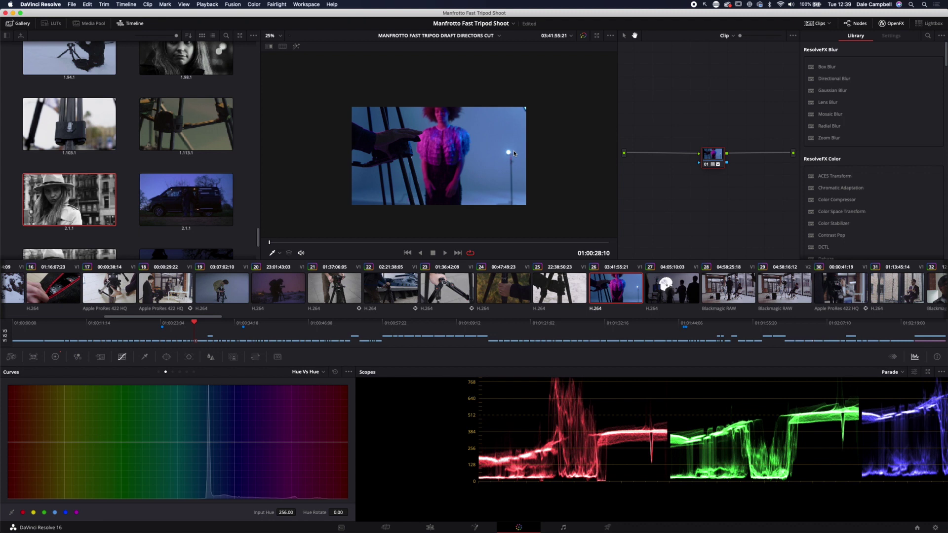
pyautogui.click(685, 281)
pyautogui.click(729, 283)
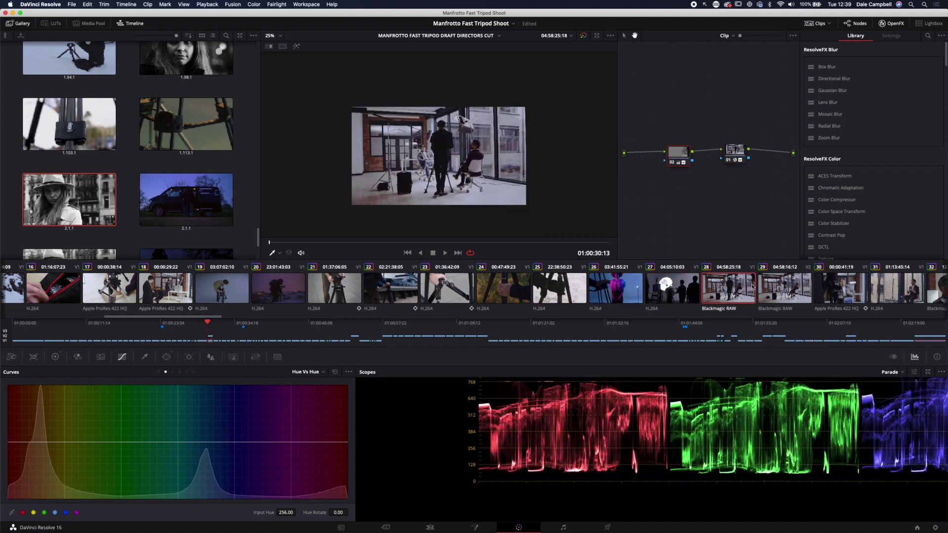
pyautogui.click(786, 285)
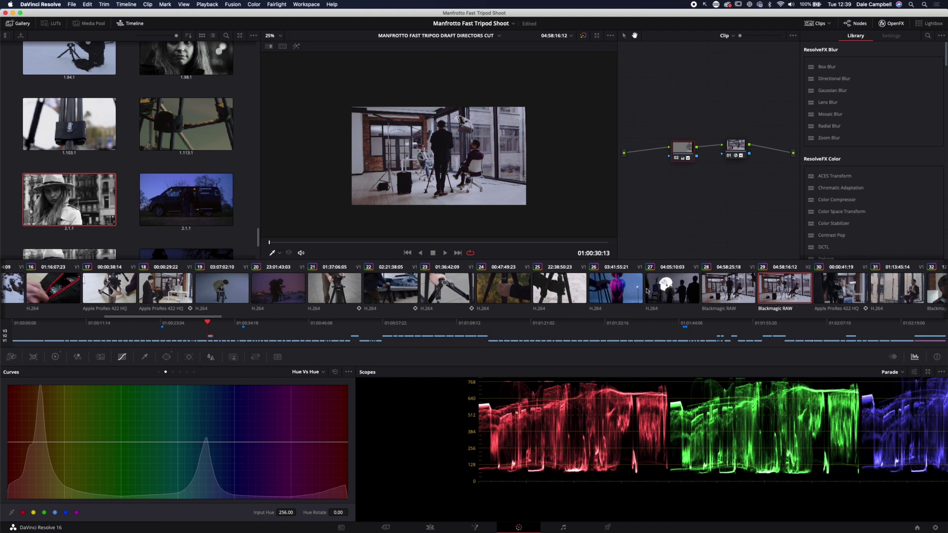
pyautogui.hscroll(4, 646, 290)
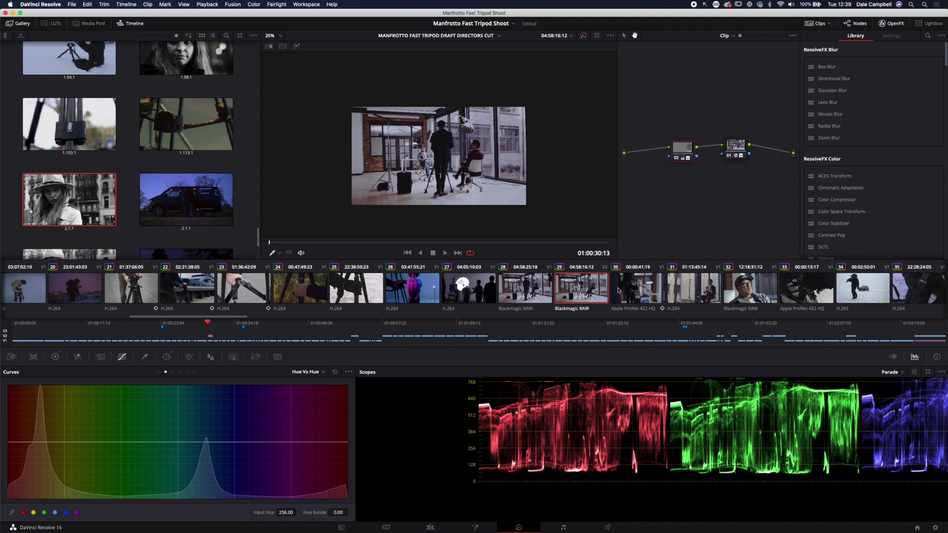
# - Jump from clip 30 to clip 36 and bypass node 04 to compare the grade
pyautogui.click(630, 290)
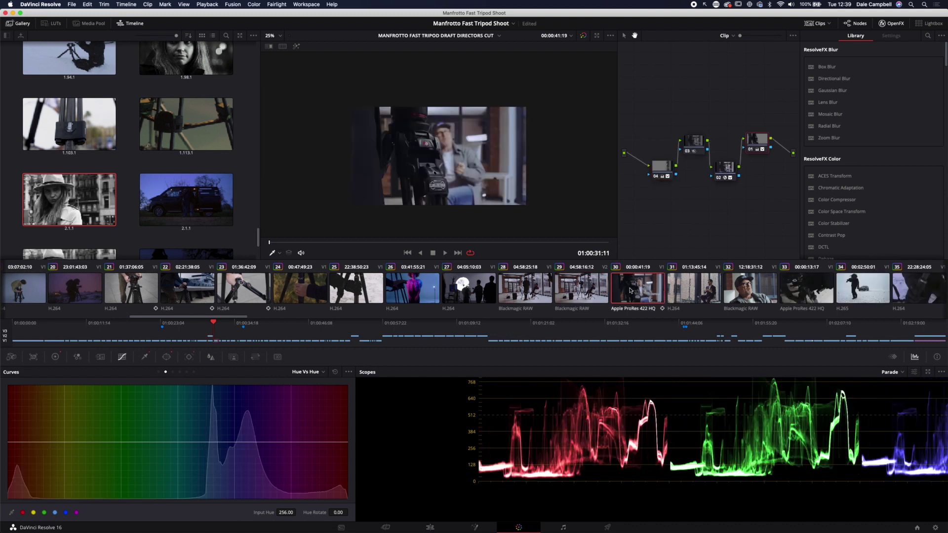
pyautogui.press('Down')
pyautogui.press('Down')
pyautogui.press('Down')
pyautogui.press('Down')
pyautogui.press('Down')
pyautogui.press('Down')
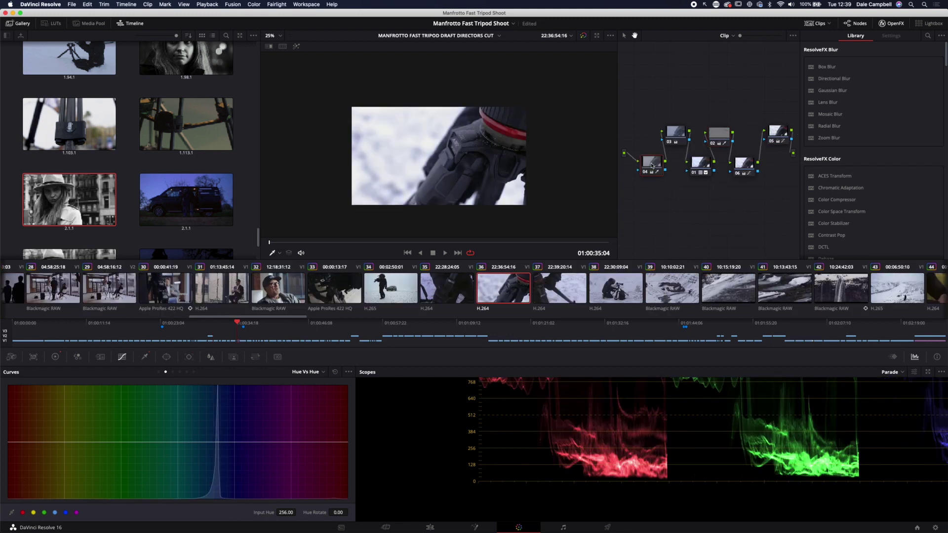
pyautogui.hotkey('ctrl', 'd')
pyautogui.hotkey('shift', 'd')
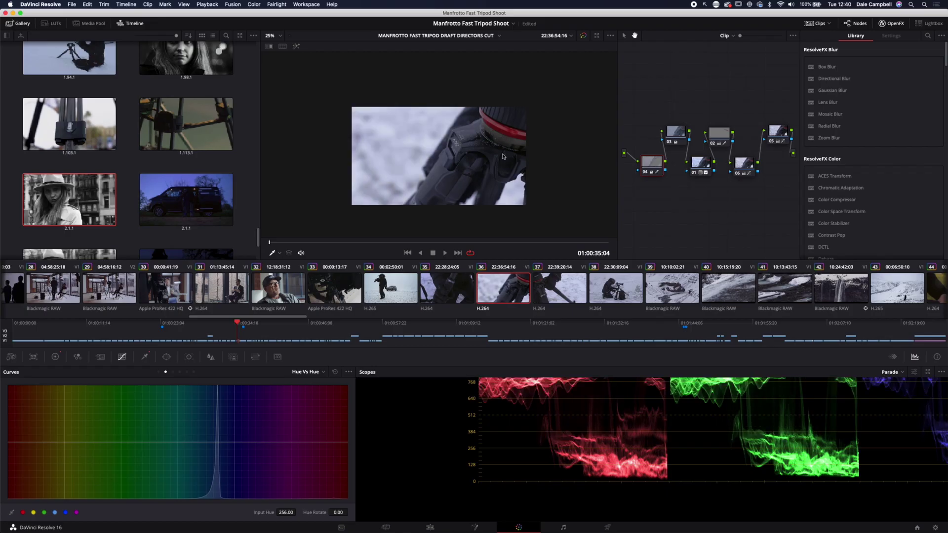
# - On clip 37, disable and re-enable node 03 to see its effect
pyautogui.press('Down')
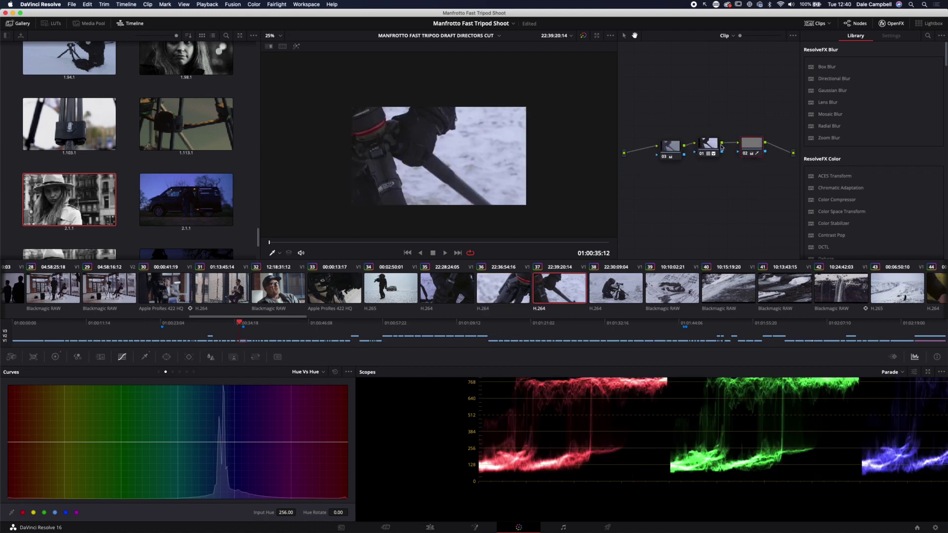
pyautogui.click(671, 147)
pyautogui.hotkey('ctrl', 'd')
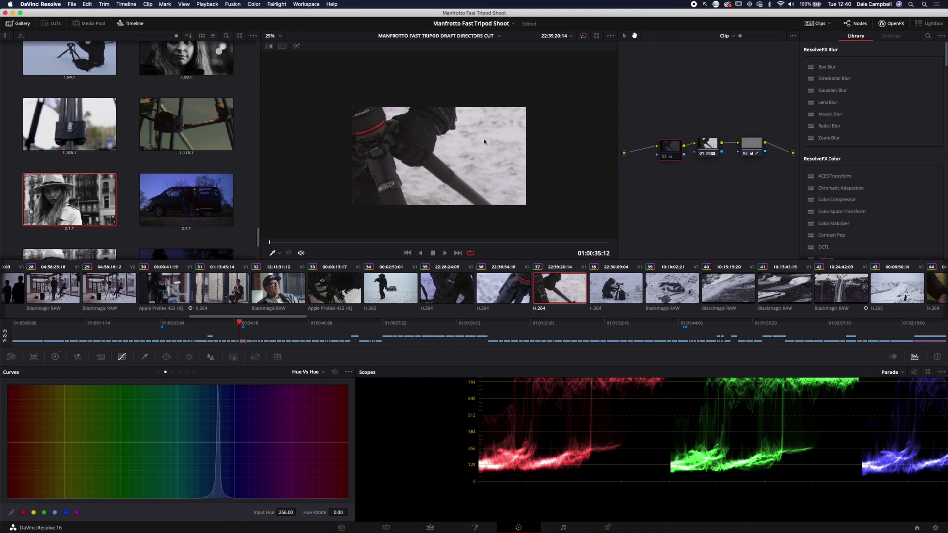
pyautogui.hotkey('ctrl', 'd')
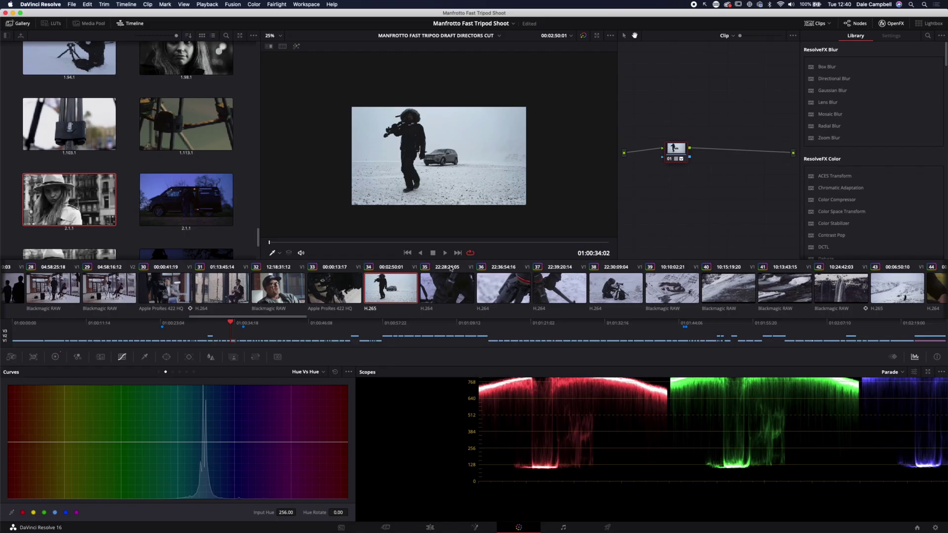
# - Play and scrub through clips 39, 40, 41 and the waterfall clip 42
pyautogui.click(656, 281)
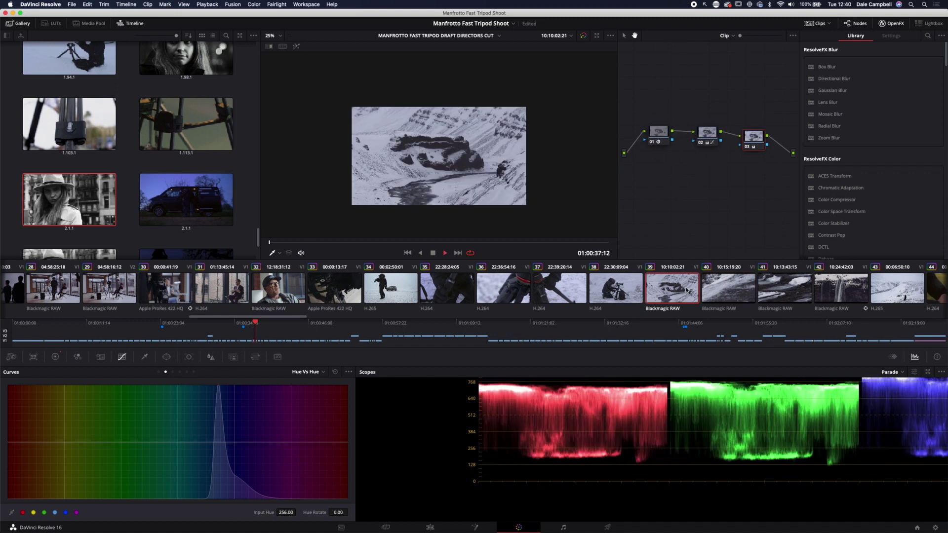
pyautogui.press('space')
pyautogui.click(717, 285)
pyautogui.moveTo(406, 243); pyautogui.dragTo(595, 227)
pyautogui.click(798, 295)
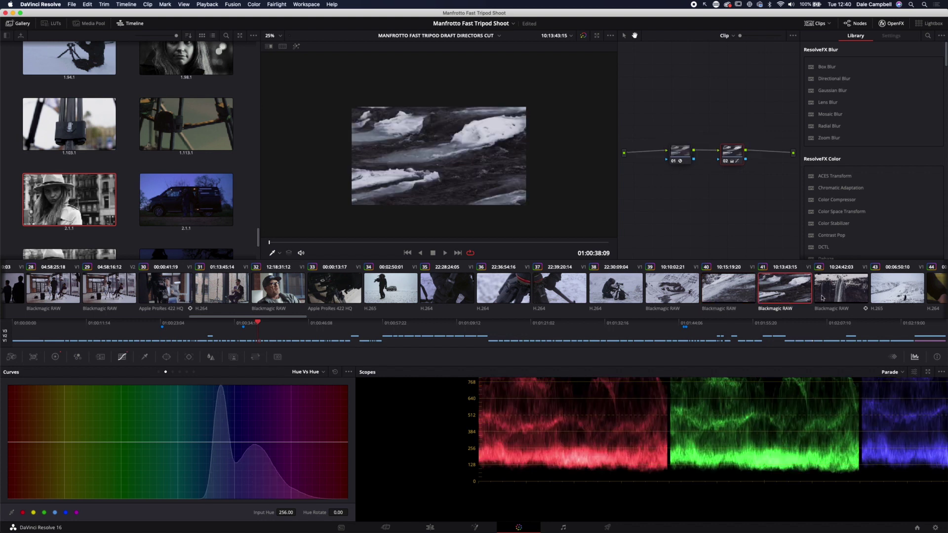
pyautogui.moveTo(439, 245)
pyautogui.mouseDown()
pyautogui.moveTo(535, 243)
pyautogui.moveTo(495, 243)
pyautogui.mouseUp()
pyautogui.press('j')
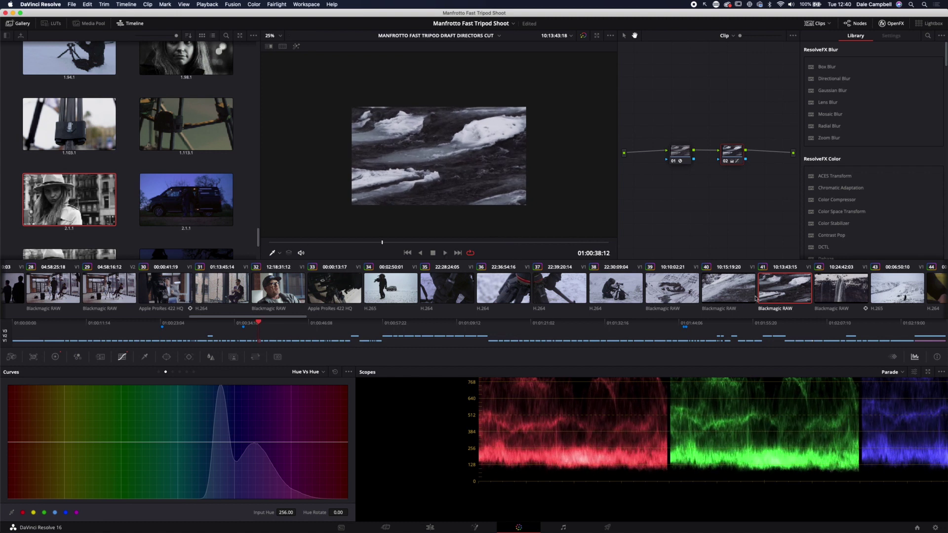
pyautogui.click(847, 289)
pyautogui.moveTo(403, 245); pyautogui.dragTo(507, 240)
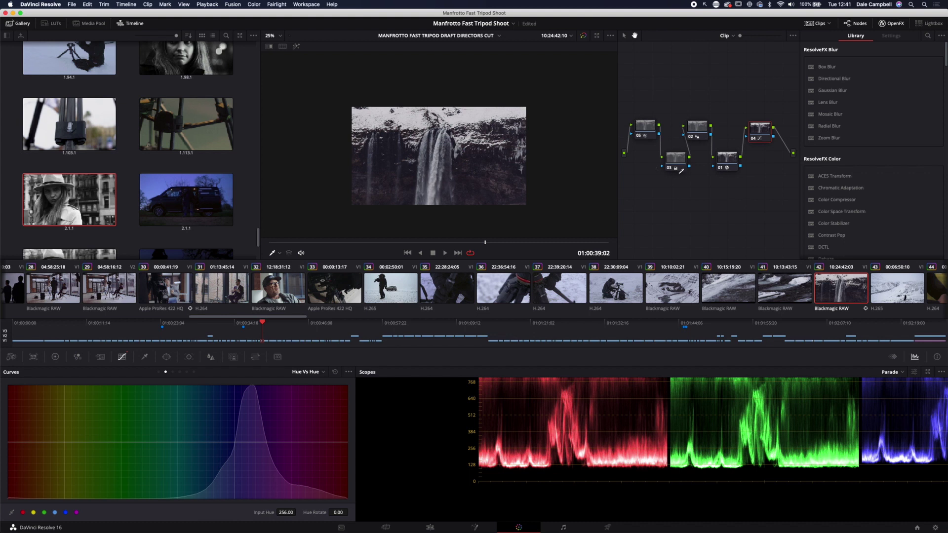
pyautogui.hscroll(3, 886, 297)
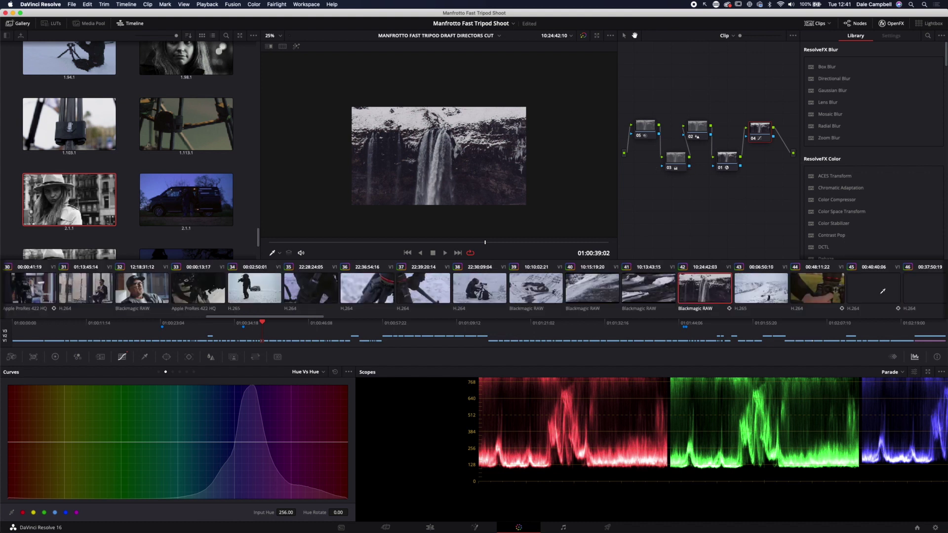
# - Go to clip 43, the snowy hillside, and compare the Hue vs Hue curves in nodes 02 and 03
pyautogui.press('Down')
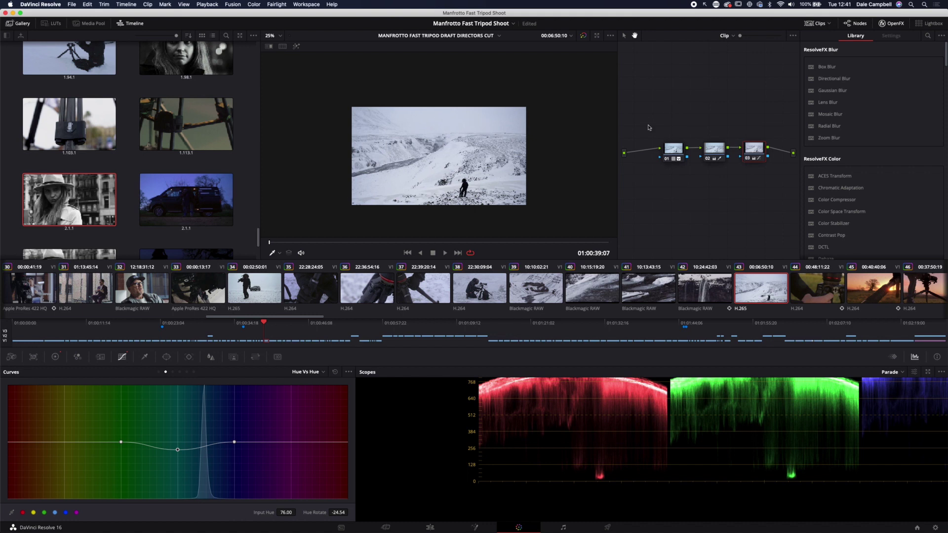
pyautogui.click(717, 151)
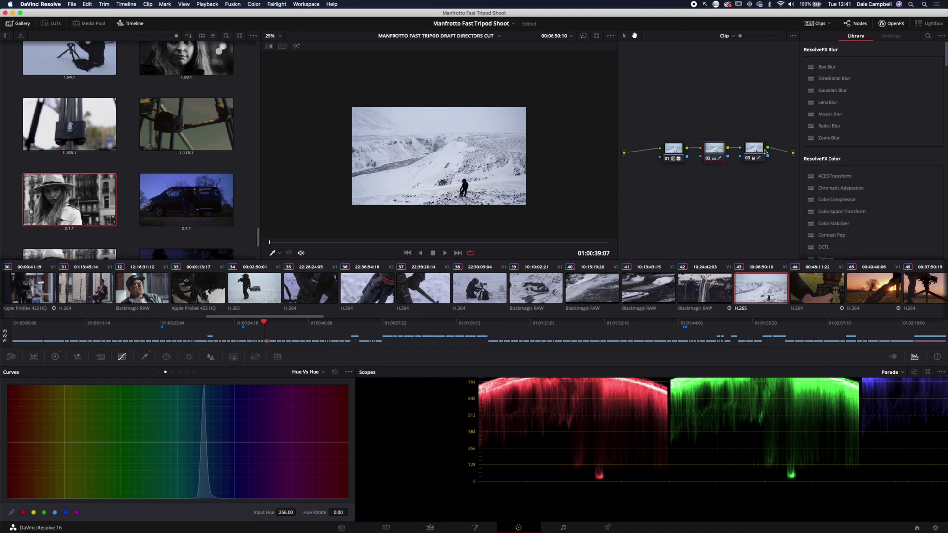
pyautogui.click(754, 149)
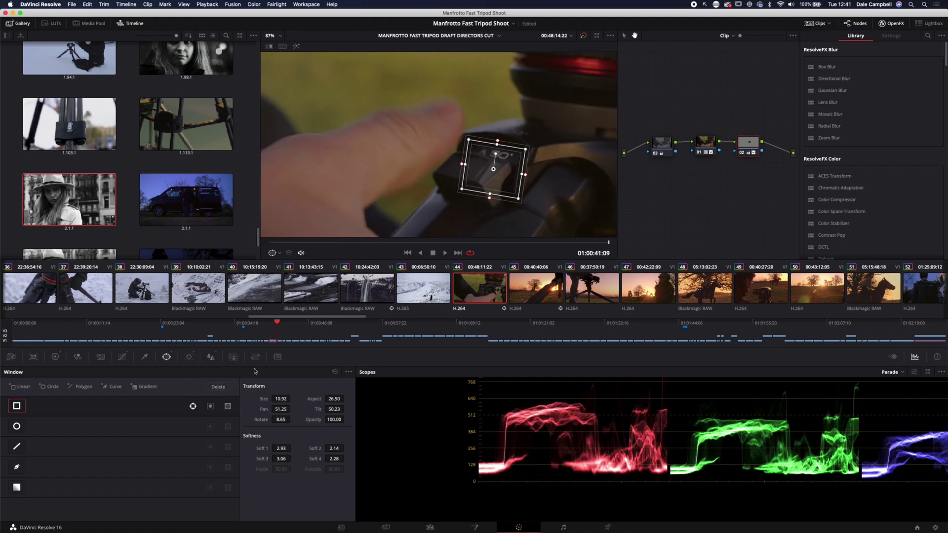
# - Compare node 02's custom curves and color wheels, bypass node 02, then return to an earlier frame
pyautogui.click(122, 357)
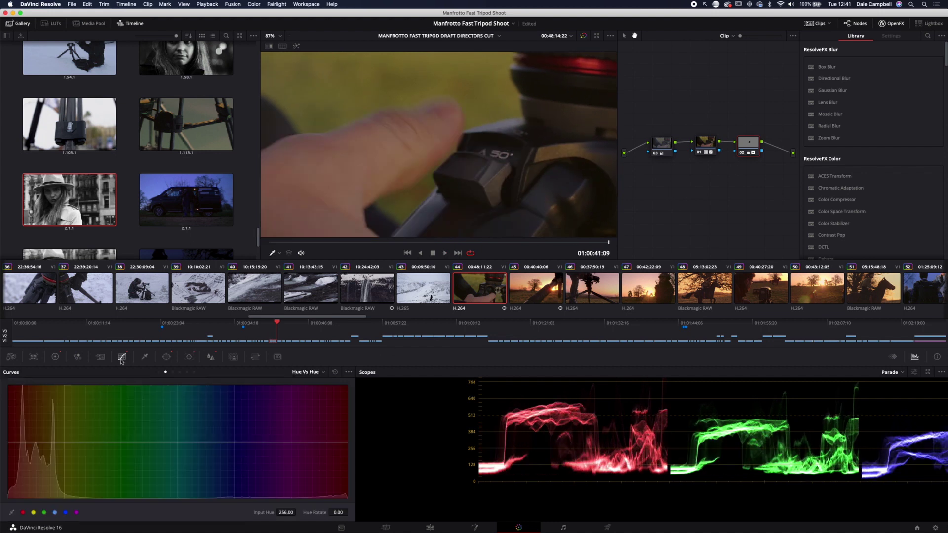
pyautogui.click(311, 376)
pyautogui.click(159, 373)
pyautogui.click(159, 372)
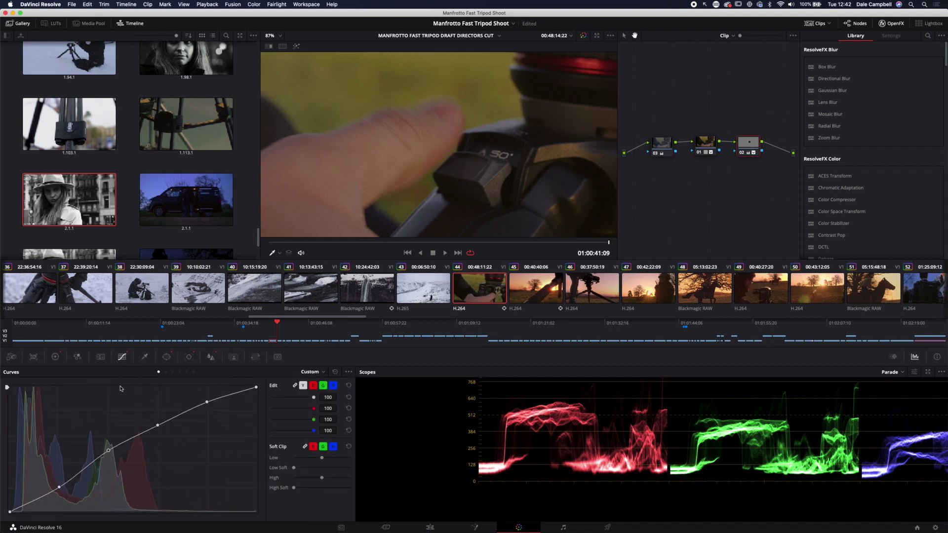
pyautogui.click(55, 357)
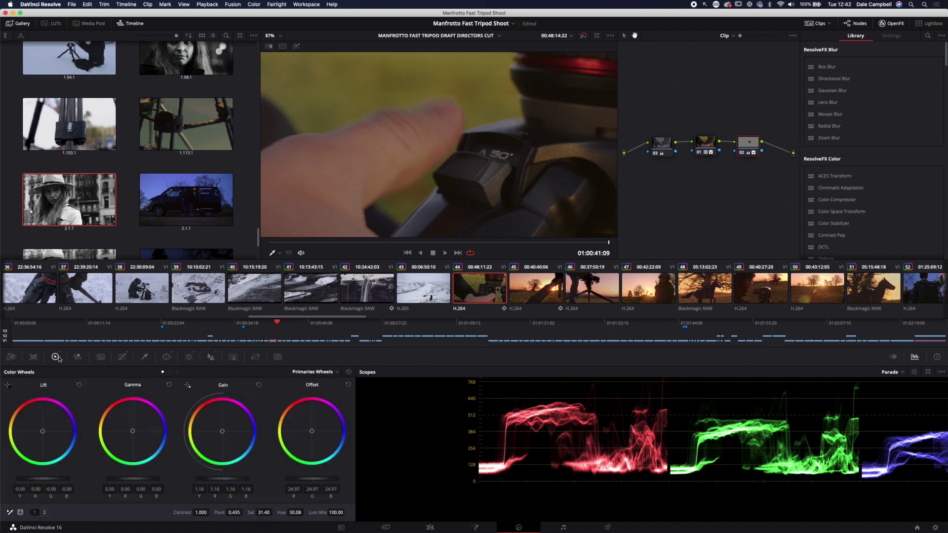
pyautogui.click(122, 357)
pyautogui.click(55, 357)
pyautogui.hotkey('ctrl', 'd')
pyautogui.hotkey('ctrl', 'd')
pyautogui.hotkey('ctrl', 'd')
pyautogui.hotkey('ctrl', 'd')
pyautogui.click(395, 242)
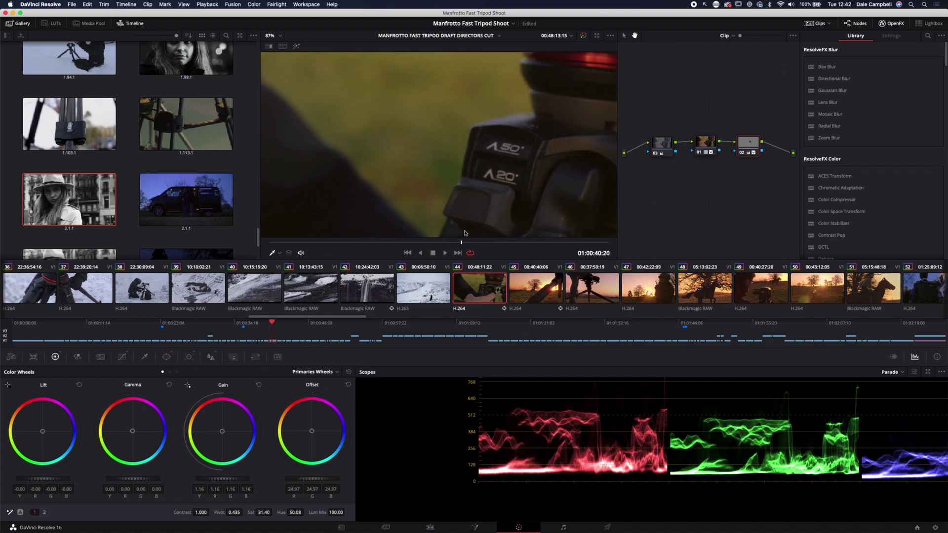
# - Reset the blur node's Radius and lower it to 0.44
pyautogui.click(209, 358)
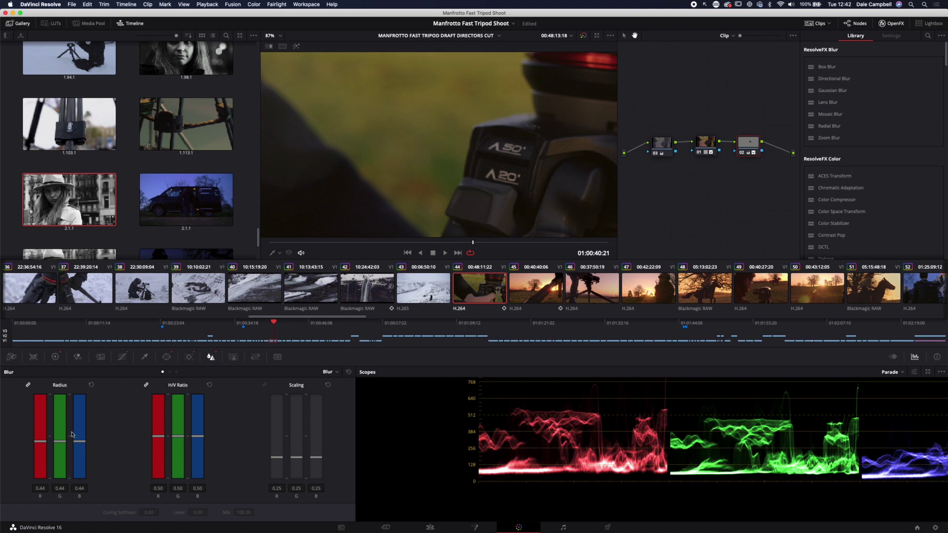
pyautogui.click(91, 385)
pyautogui.moveTo(58, 439); pyautogui.dragTo(58, 445)
# - Play the tripod clip with the blur node switched off to judge sharpness
pyautogui.scroll(-5, 493, 189)
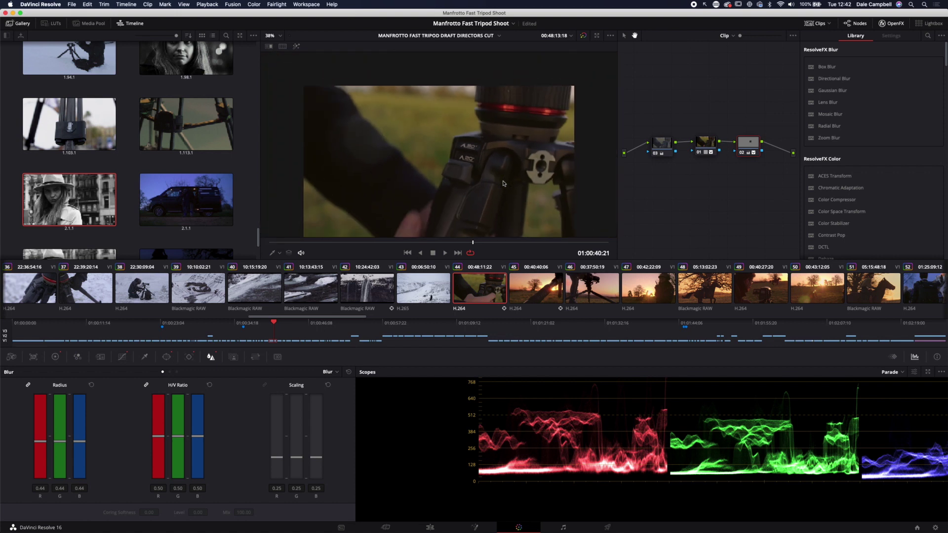
pyautogui.press('space')
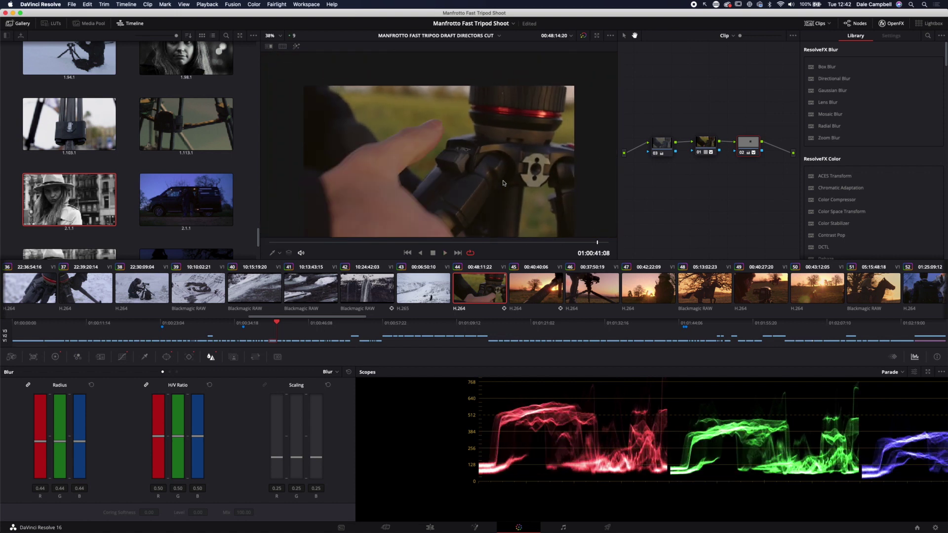
pyautogui.press('super+d')
pyautogui.press('space')
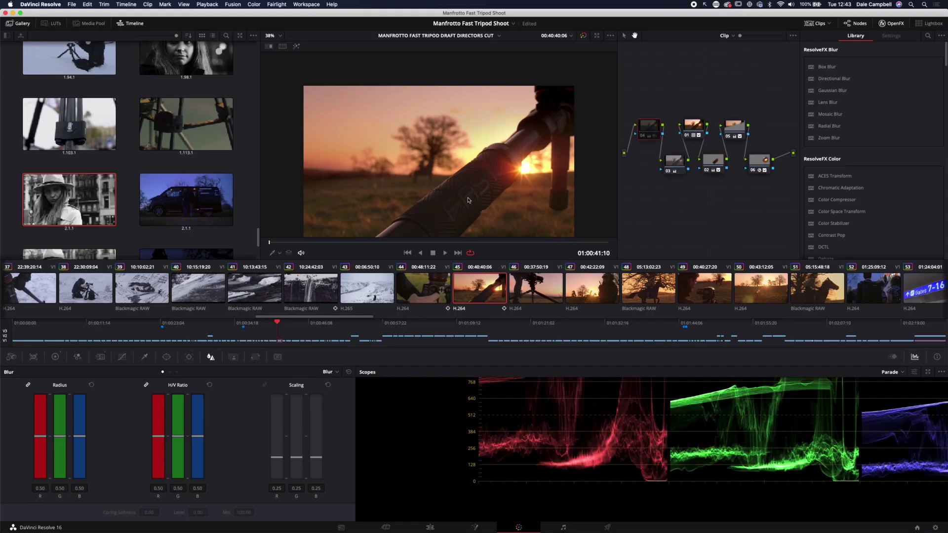
# - Zoom the sunset clip's viewer in and out, then select node 03 with its 0.39 blur radius
pyautogui.scroll(4, 487, 205)
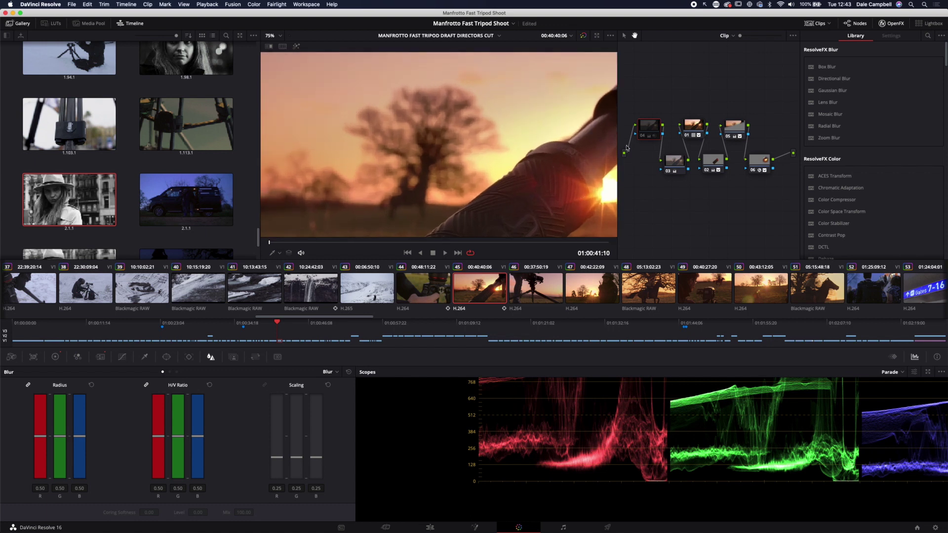
pyautogui.scroll(3, 553, 183)
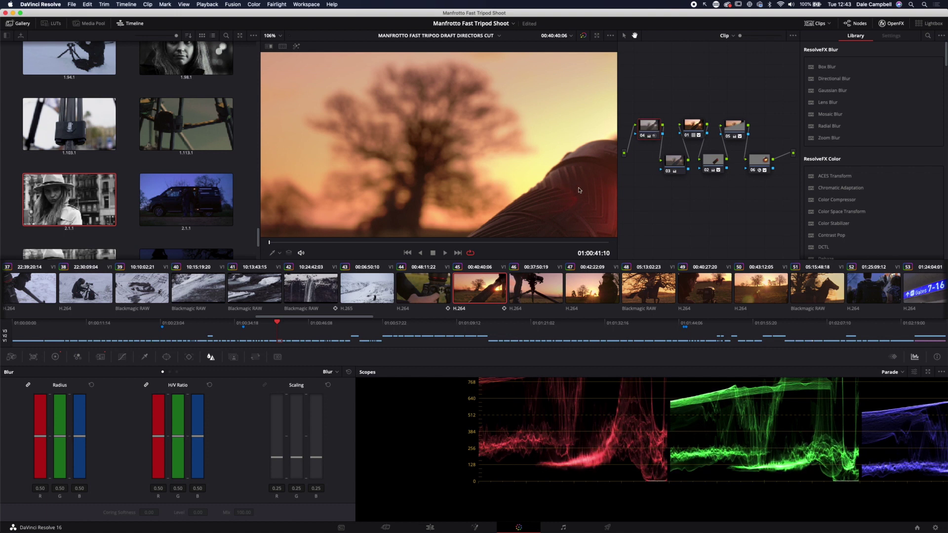
pyautogui.scroll(-5, 576, 188)
pyautogui.click(674, 161)
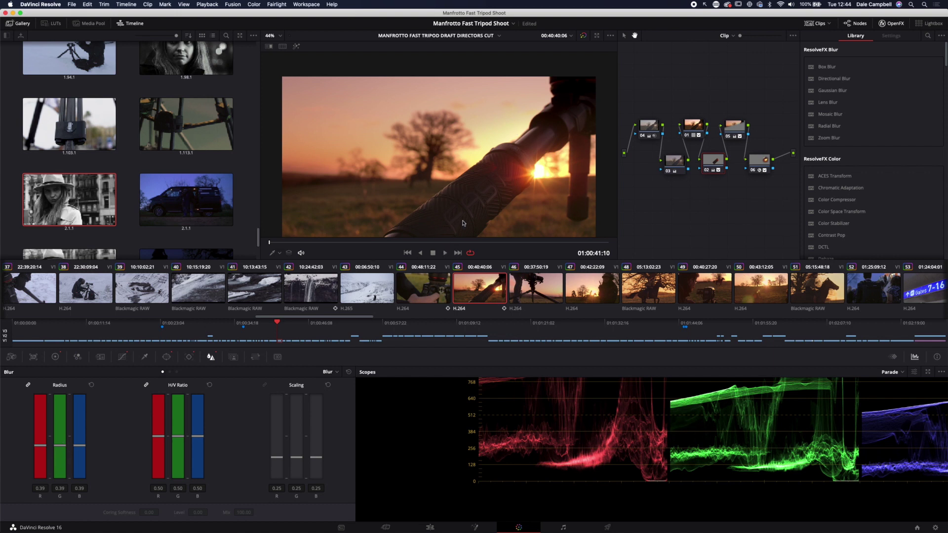
# - Check the sunset node's Tracker, Window and Curves palettes, finishing on the Color Wheels
pyautogui.click(190, 357)
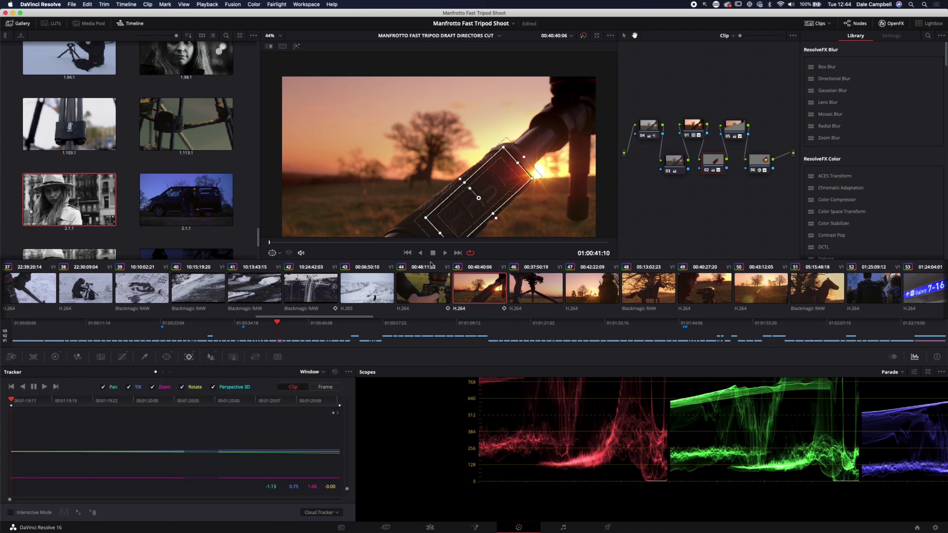
pyautogui.click(166, 357)
pyautogui.click(122, 357)
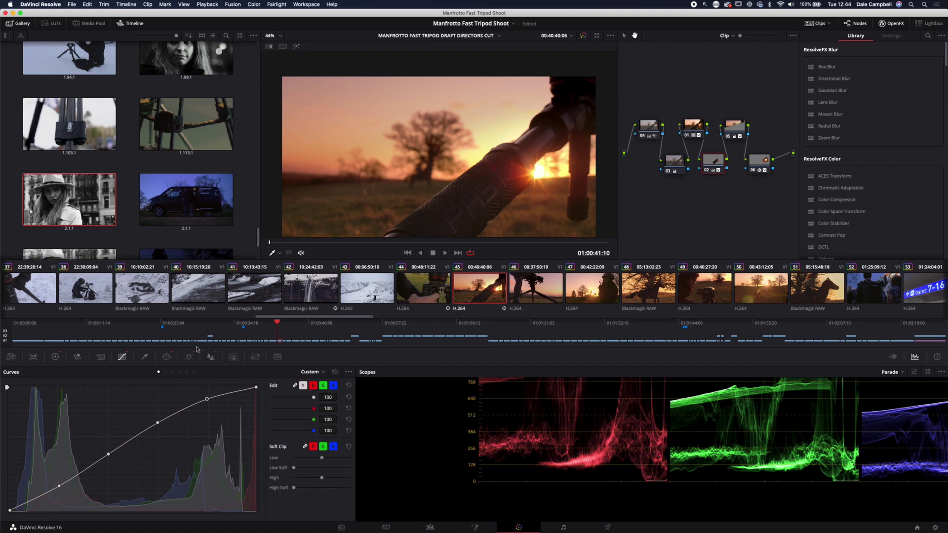
pyautogui.click(55, 358)
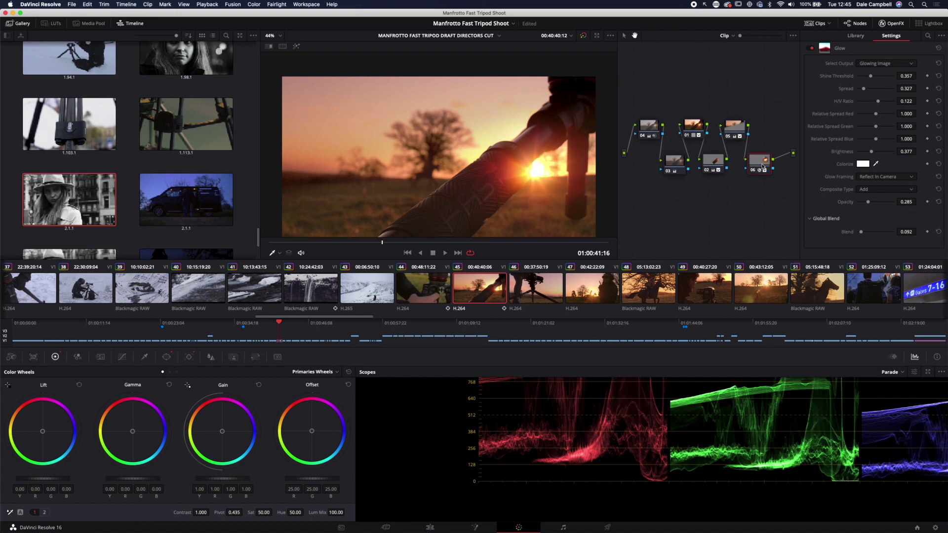
# - Toggle the glow node's circle window around the sun on and off to compare the glow
pyautogui.click(167, 356)
pyautogui.click(18, 426)
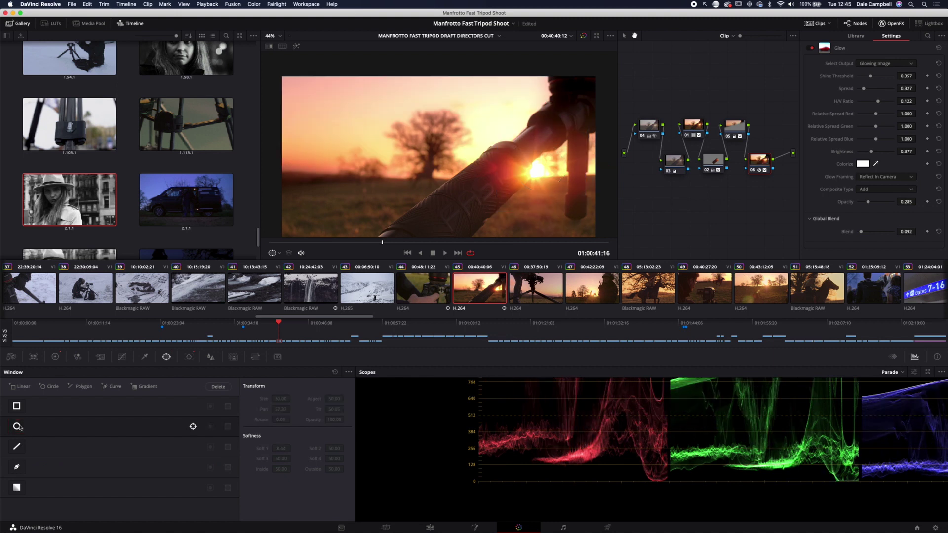
pyautogui.click(19, 426)
pyautogui.click(19, 426)
pyautogui.click(19, 427)
pyautogui.click(19, 427)
pyautogui.click(19, 427)
pyautogui.click(19, 426)
pyautogui.click(19, 427)
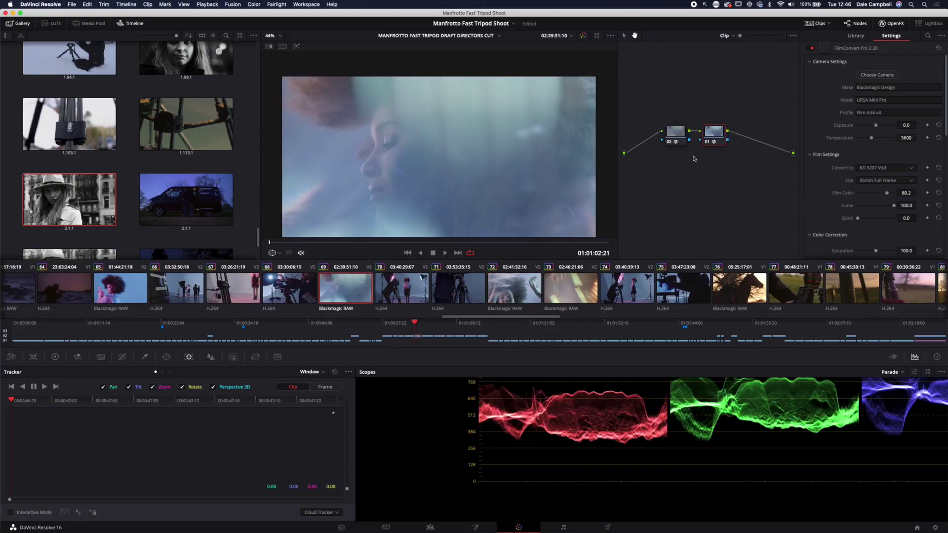
# - Inspect the portrait's Glow node 02 and FilmConvert Pro node 01, then switch to clip 70
pyautogui.click(713, 129)
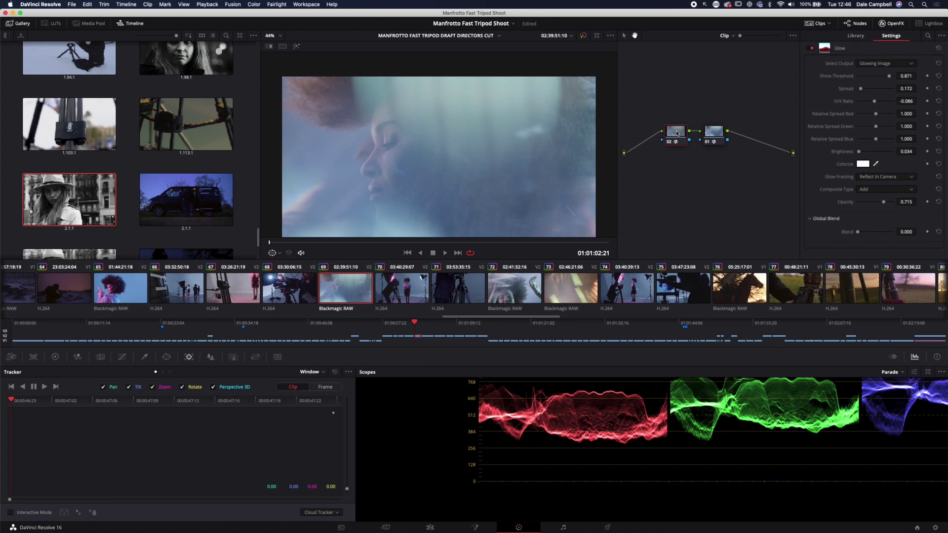
pyautogui.click(721, 134)
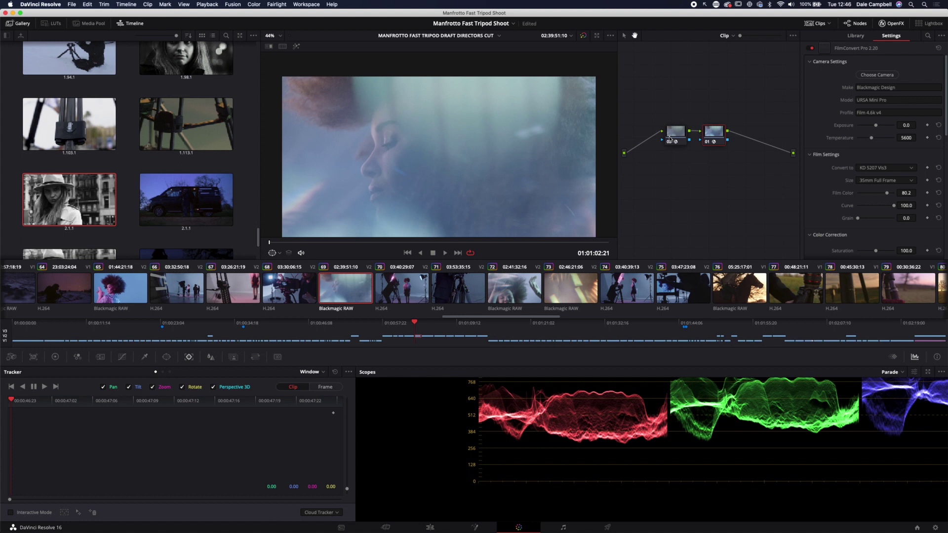
pyautogui.click(414, 288)
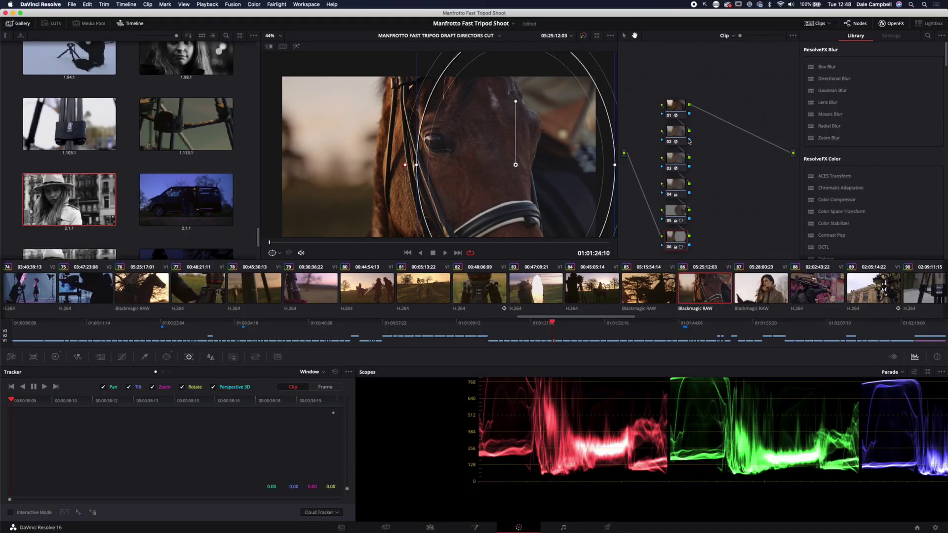
# - Review the horse clip's nodes 04 and 03, bypass Dehaze, then inspect Glow and FilmConvert Pro
pyautogui.click(677, 183)
pyautogui.click(676, 159)
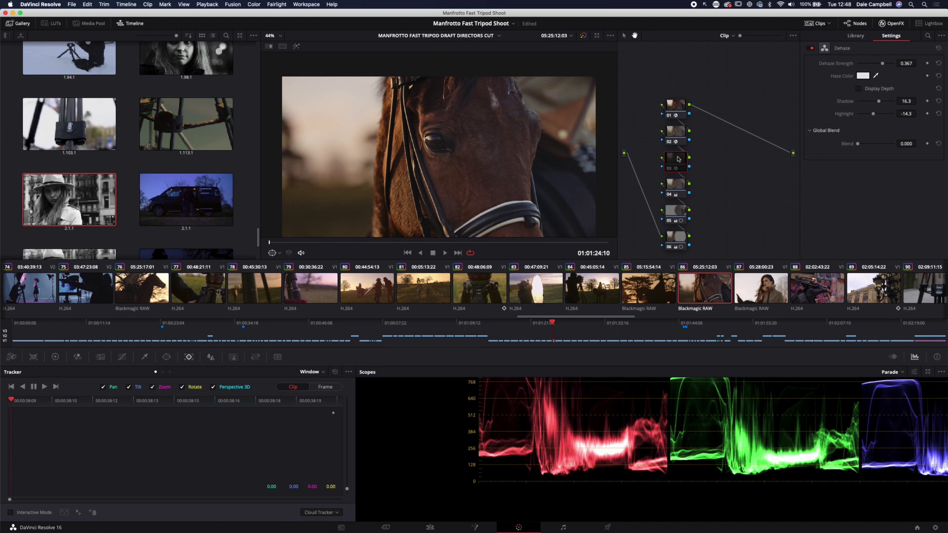
pyautogui.hotkey('ctrl', 'd')
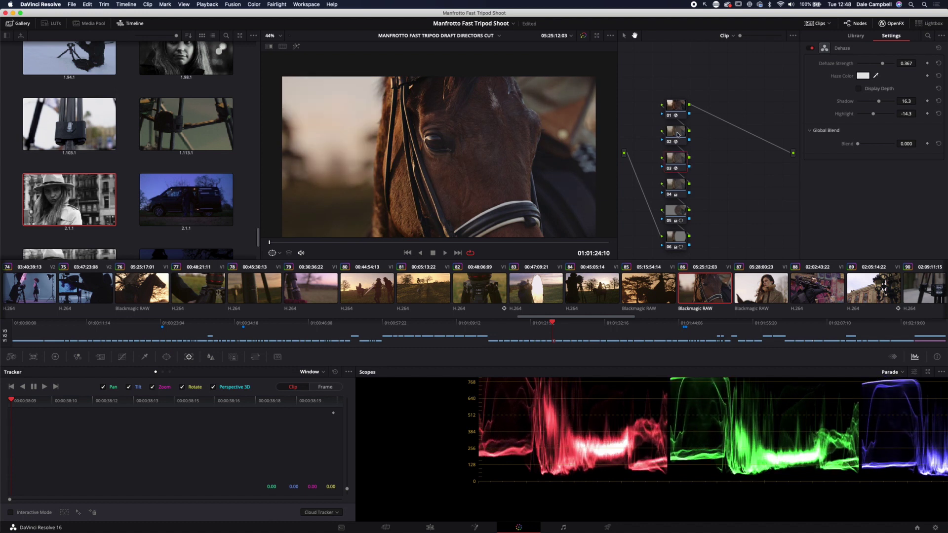
pyautogui.click(677, 136)
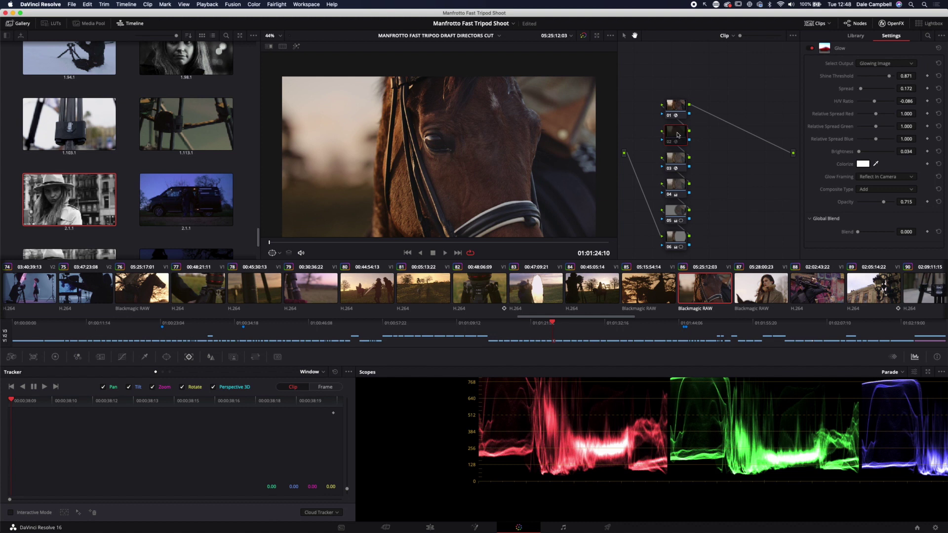
pyautogui.click(678, 109)
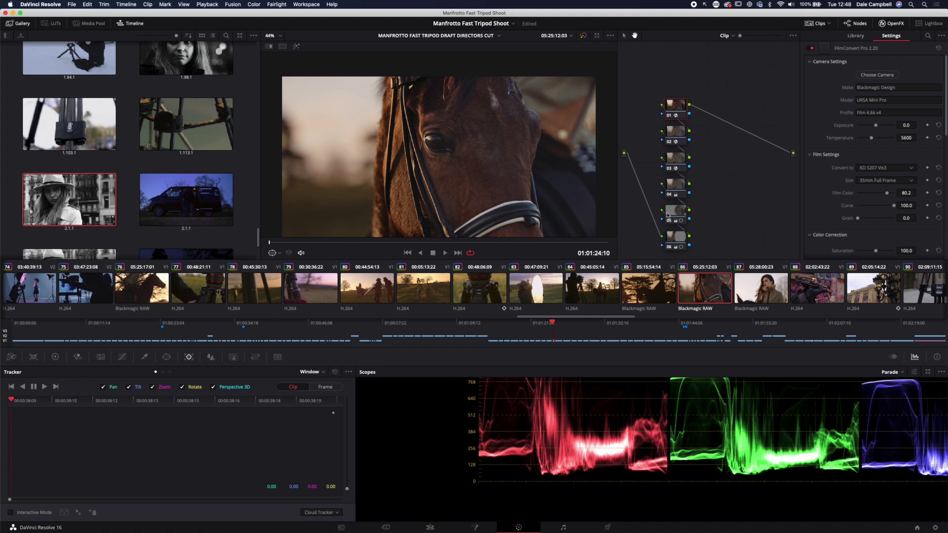
# - Load clip 87 and toggle the grade and node 03 off and on, leaving node 03 enabled
pyautogui.click(772, 285)
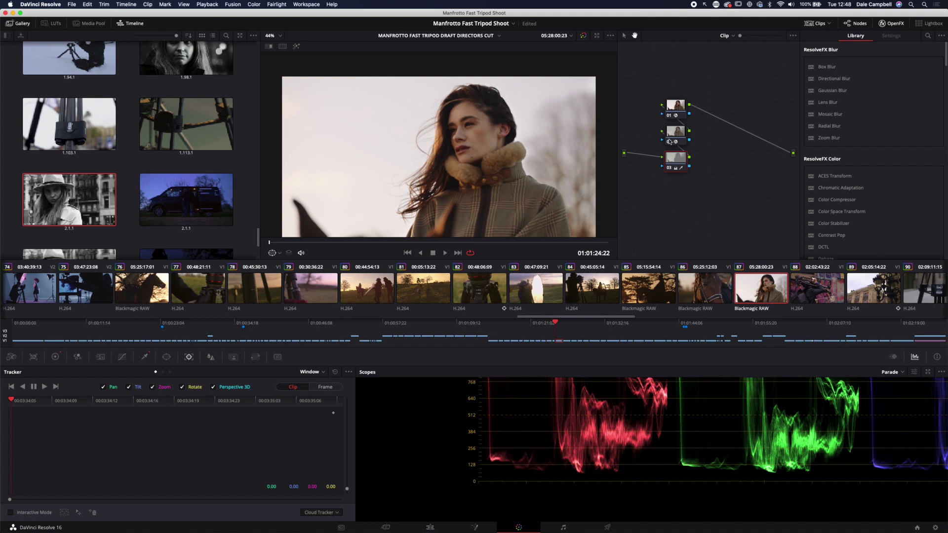
pyautogui.hotkey('shift', 'd')
pyautogui.hotkey('shift', 'd')
pyautogui.hotkey('shift', 'd')
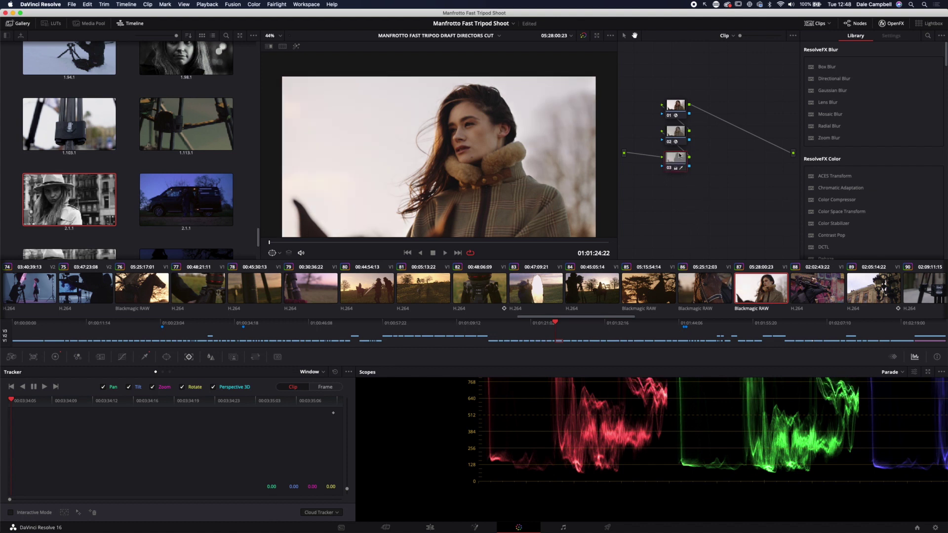
pyautogui.hotkey('shift', 'd')
pyautogui.hotkey('shift', 'd')
pyautogui.hotkey('shift', 'd')
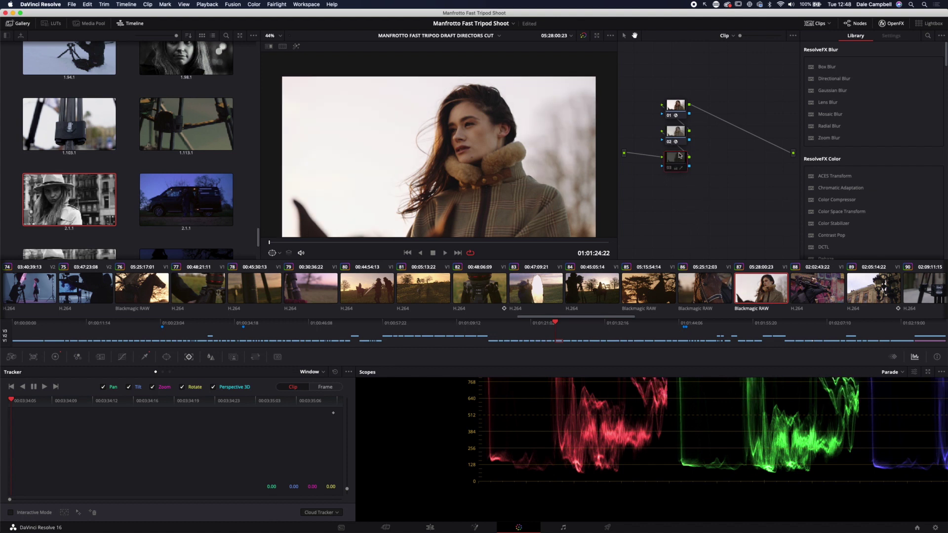
pyautogui.hotkey('ctrl', 'd')
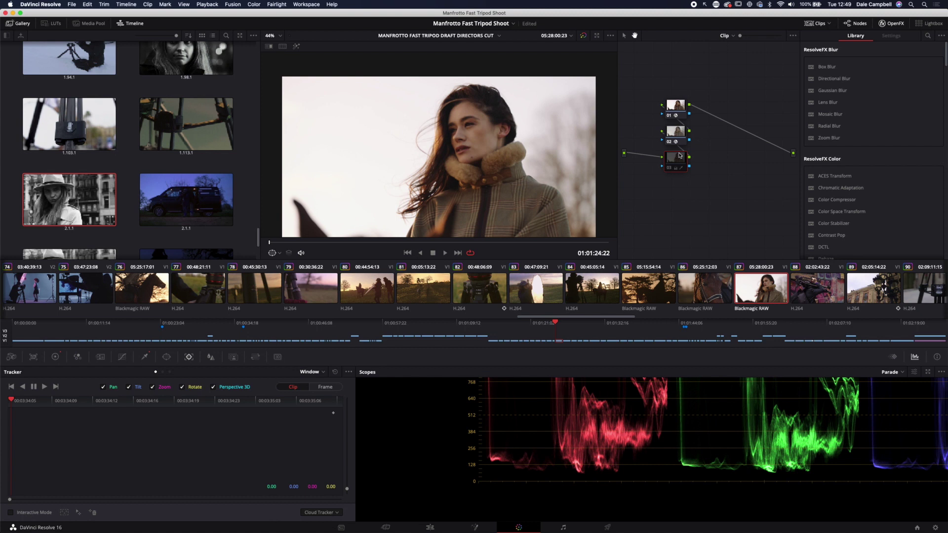
pyautogui.hotkey('ctrl', 'd')
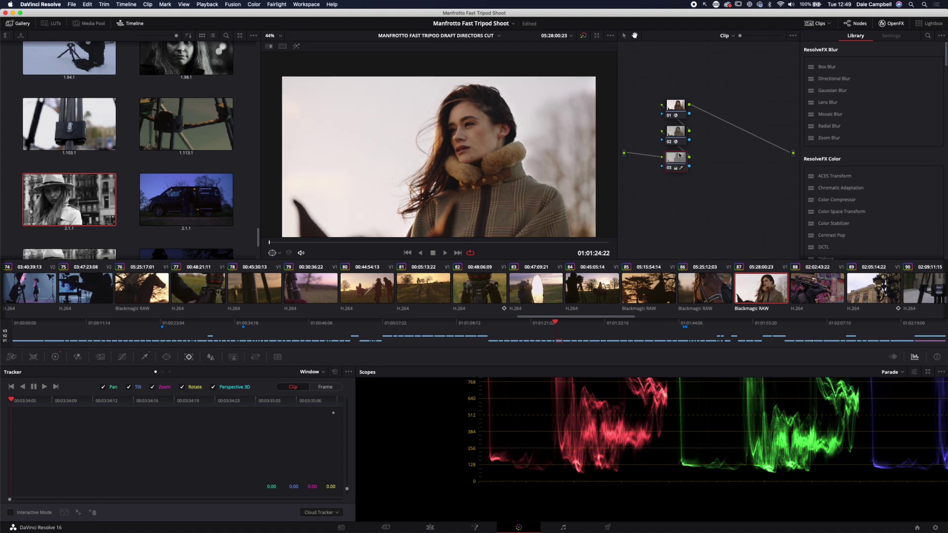